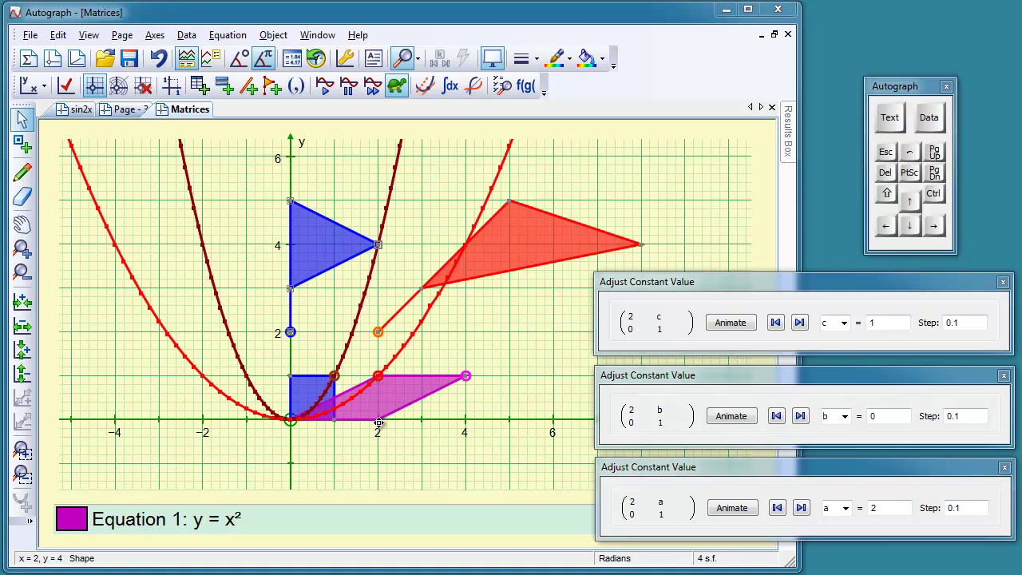
# Step constant a up to 3.4 so the magenta parallelogram stretches further right
pyautogui.click(801, 508)
pyautogui.click(801, 507)
pyautogui.click(801, 508)
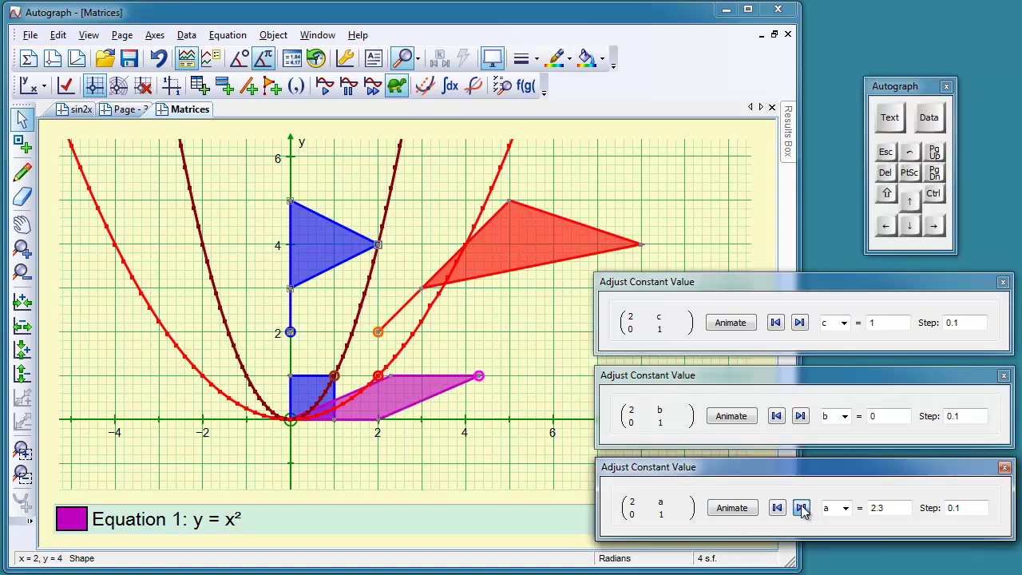
pyautogui.click(801, 507)
pyautogui.click(801, 508)
pyautogui.click(800, 508)
pyautogui.click(801, 507)
pyautogui.click(801, 508)
pyautogui.click(801, 508)
pyautogui.click(801, 508)
pyautogui.click(800, 507)
pyautogui.click(801, 507)
pyautogui.click(801, 508)
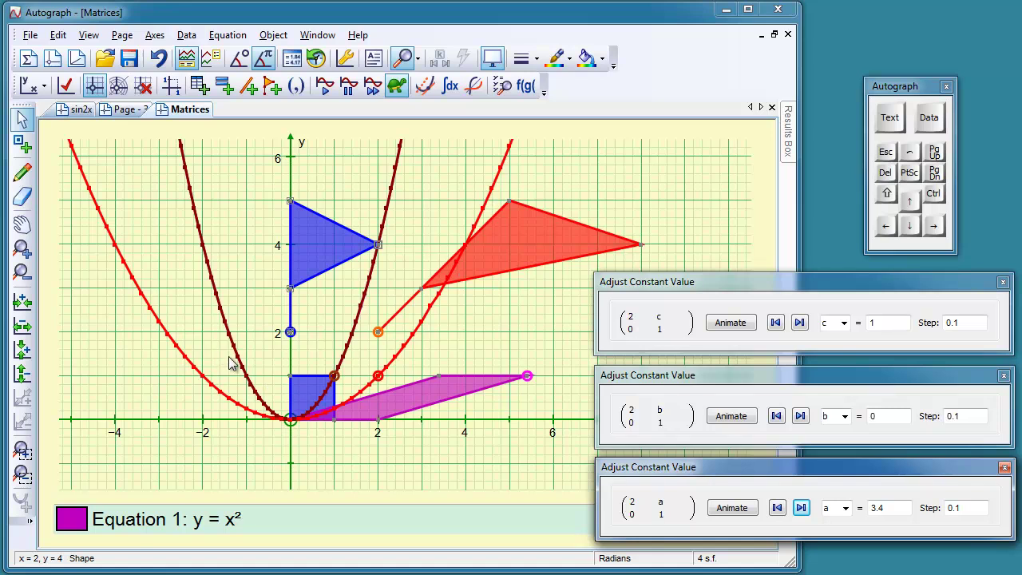
# Step b up toward 1.4 and back down to 0, then nudge c up and back to 1
pyautogui.click(800, 416)
pyautogui.click(800, 416)
pyautogui.click(800, 416)
pyautogui.click(800, 416)
pyautogui.click(800, 416)
pyautogui.click(800, 416)
pyautogui.click(800, 416)
pyautogui.click(800, 416)
pyautogui.click(800, 416)
pyautogui.click(776, 416)
pyautogui.click(776, 416)
pyautogui.click(776, 416)
pyautogui.click(776, 415)
pyautogui.click(775, 416)
pyautogui.click(776, 416)
pyautogui.click(776, 416)
pyautogui.click(776, 416)
pyautogui.click(776, 416)
pyautogui.click(776, 416)
pyautogui.click(776, 416)
pyautogui.click(776, 416)
pyautogui.click(776, 416)
pyautogui.click(776, 416)
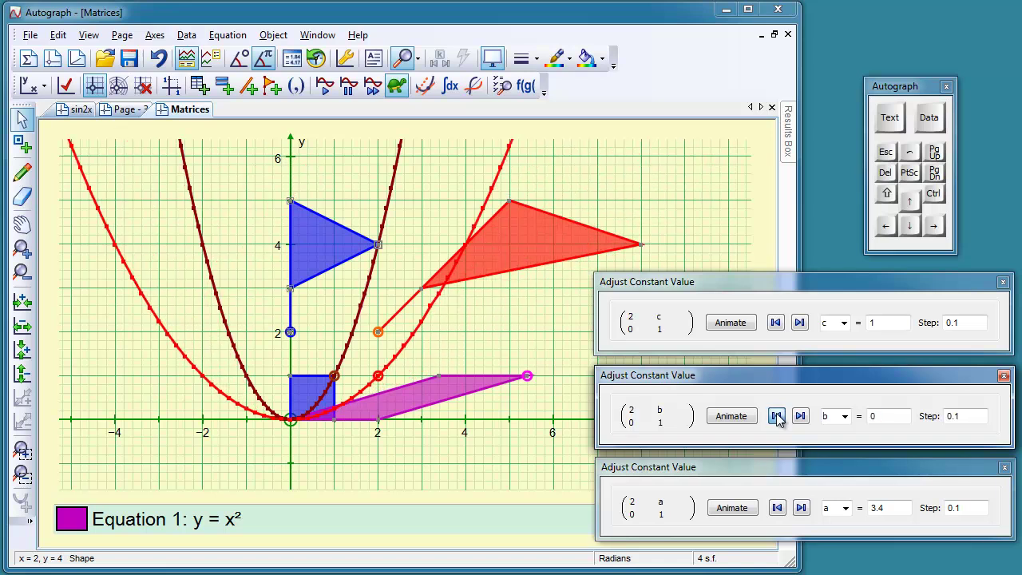
pyautogui.click(799, 322)
pyautogui.click(775, 323)
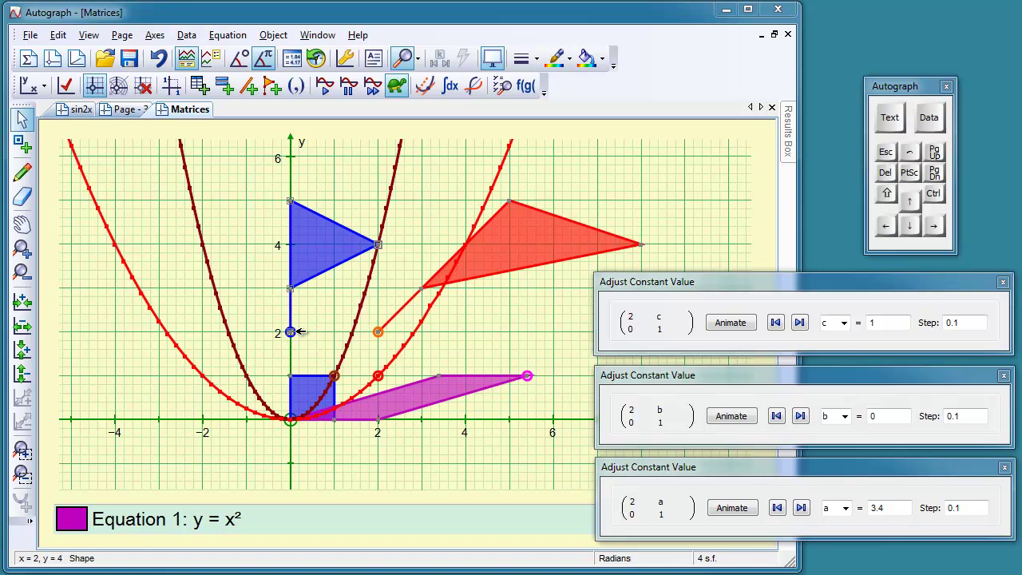
pyautogui.moveTo(312, 264); pyautogui.dragTo(336, 268)
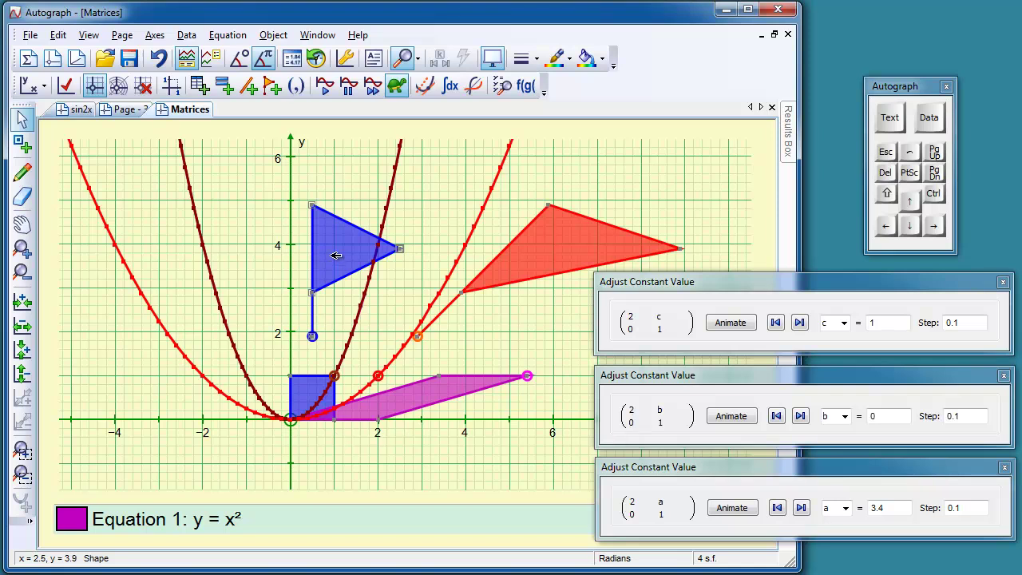
pyautogui.moveTo(336, 262); pyautogui.dragTo(359, 337)
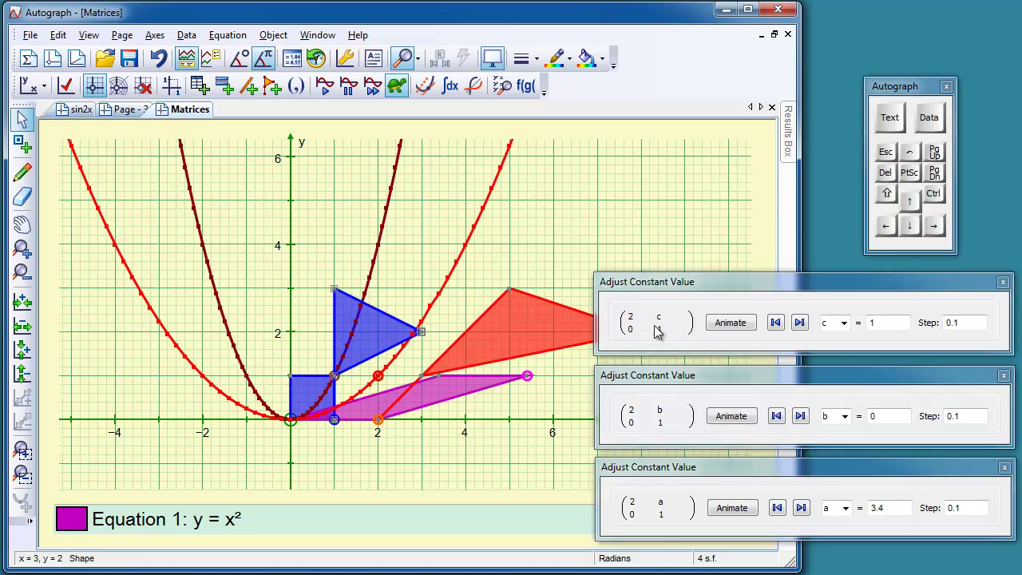
pyautogui.moveTo(370, 338); pyautogui.dragTo(329, 254)
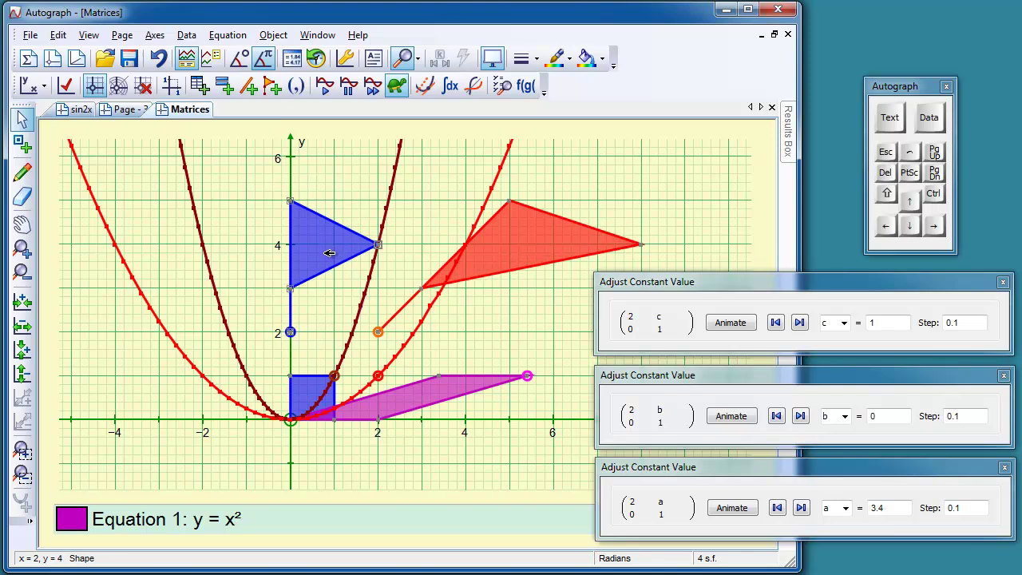
# Create a new 2D graph page with Equal Aspect axes and the Graph Paper appearance preset
pyautogui.click(52, 64)
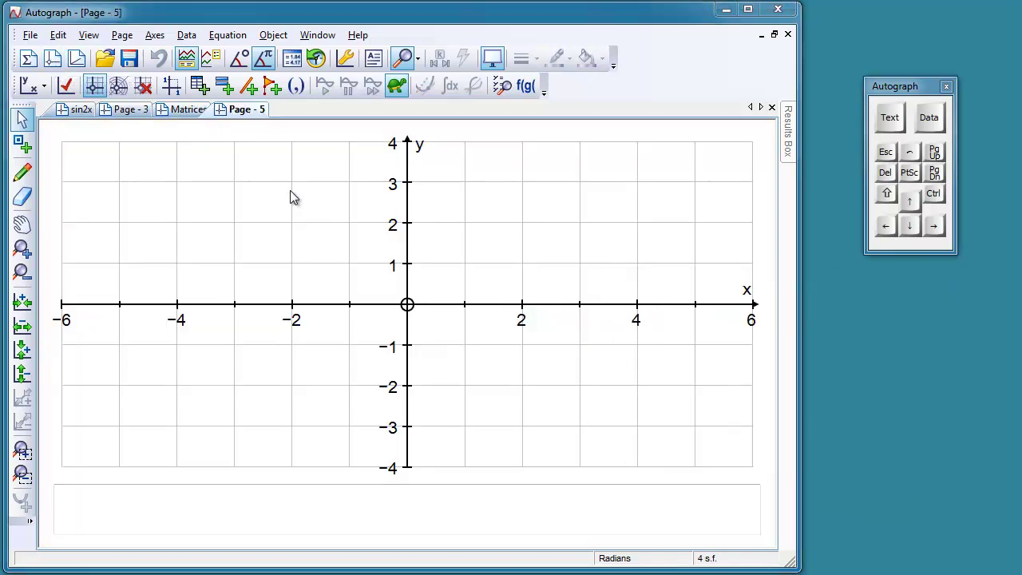
pyautogui.click(172, 87)
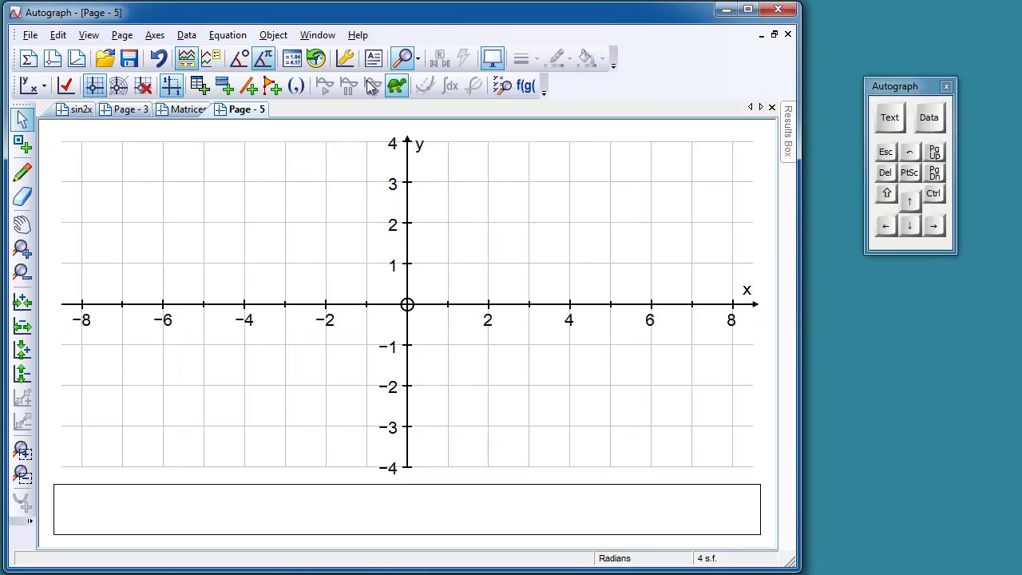
pyautogui.click(346, 60)
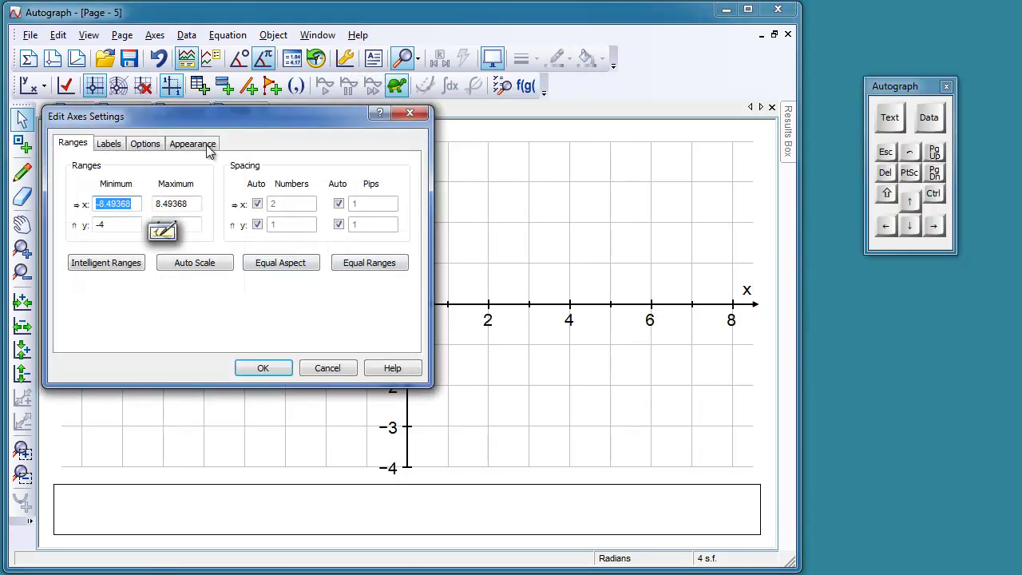
pyautogui.click(194, 144)
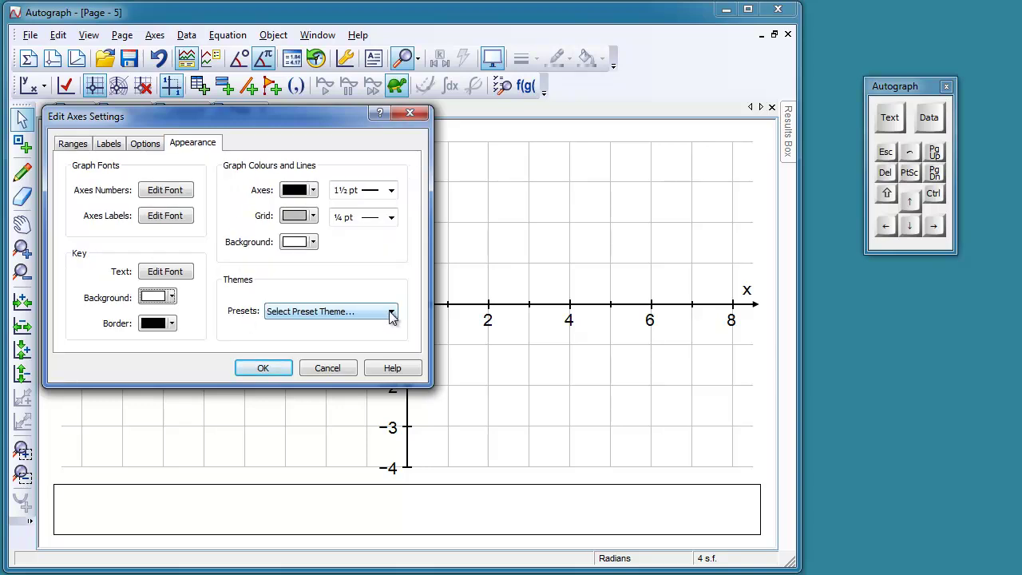
pyautogui.click(391, 311)
pyautogui.click(319, 368)
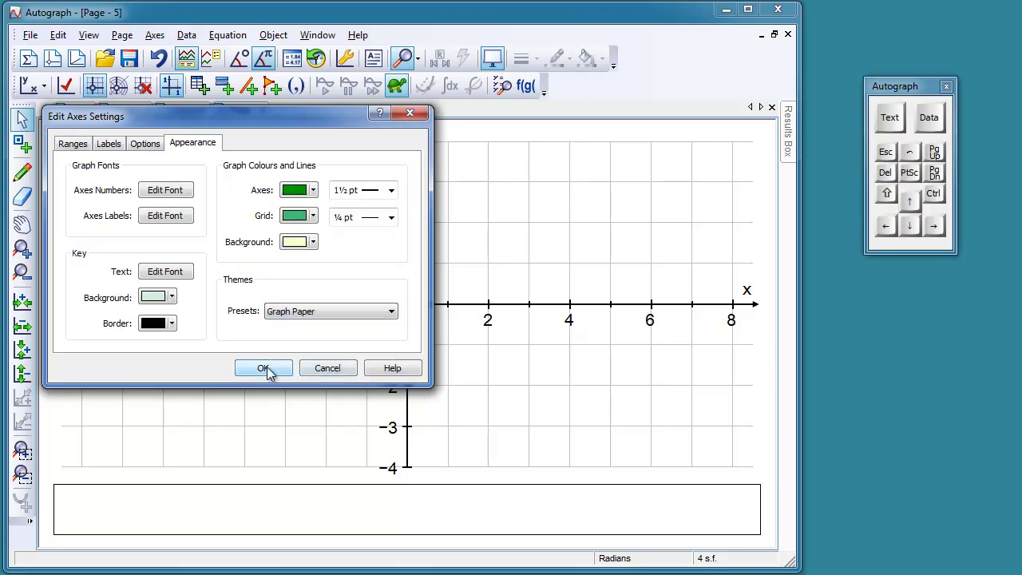
pyautogui.click(264, 368)
# Add a filled unit square at the origin with Enter Shape
pyautogui.rightClick(367, 213)
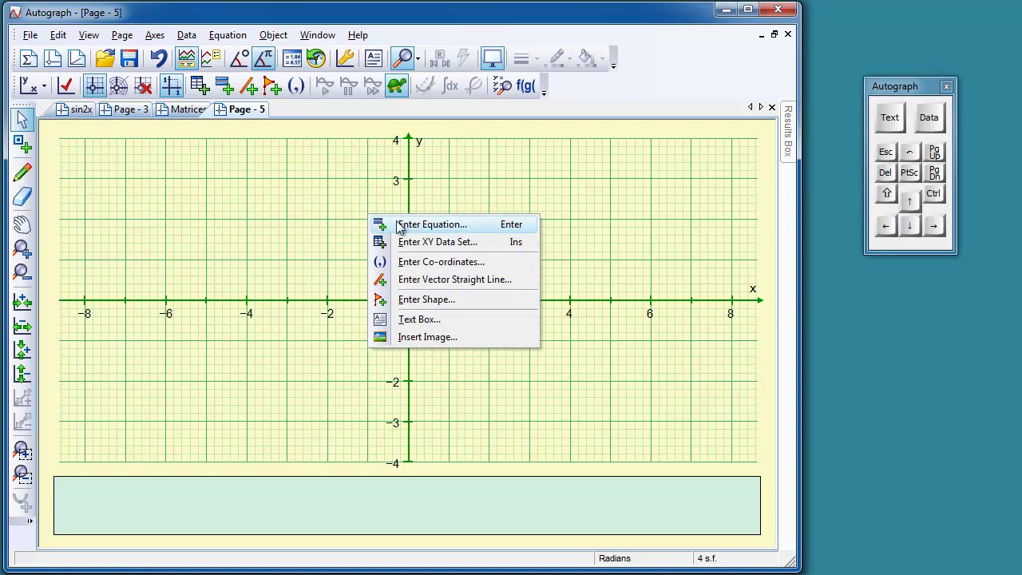
pyautogui.click(408, 301)
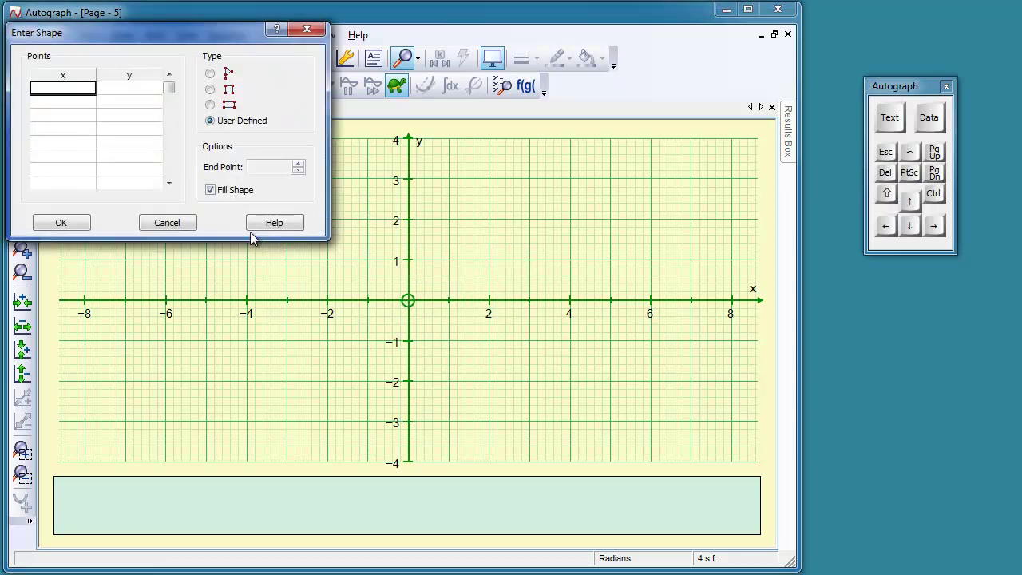
pyautogui.click(211, 90)
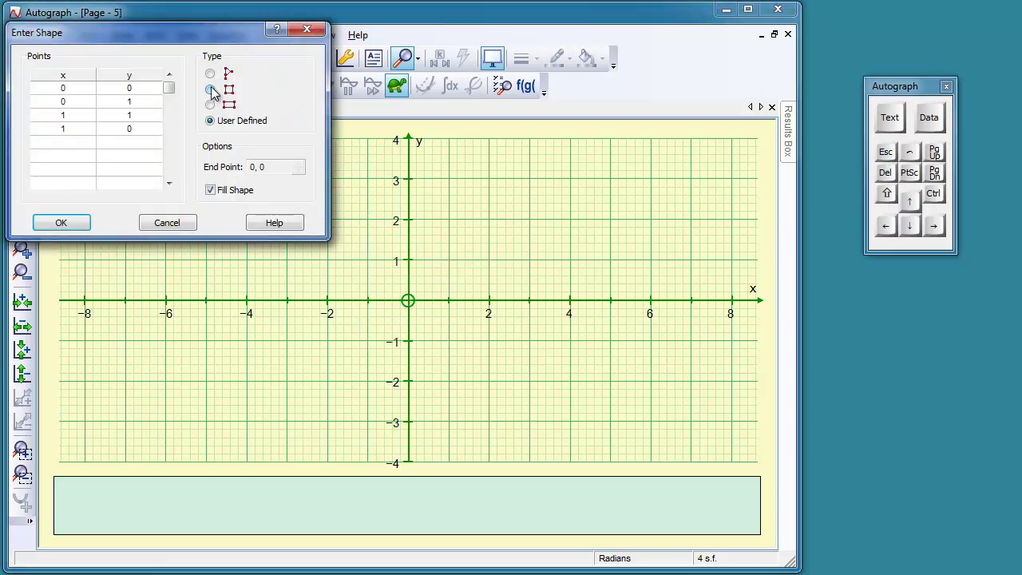
pyautogui.click(64, 223)
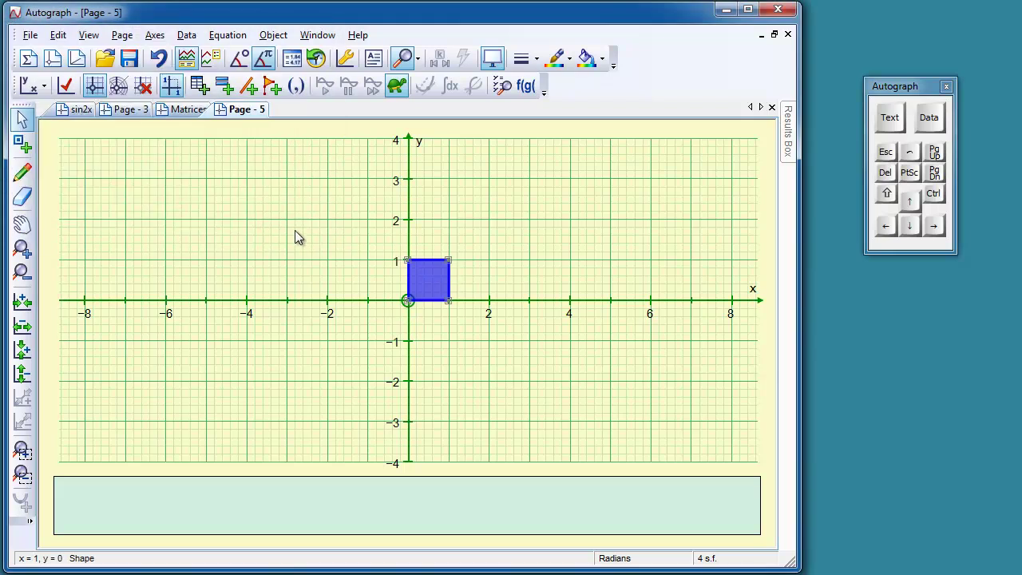
# Transform the square by the matrix (2 a; 0 1) to produce its magenta parallelogram image
pyautogui.rightClick(263, 183)
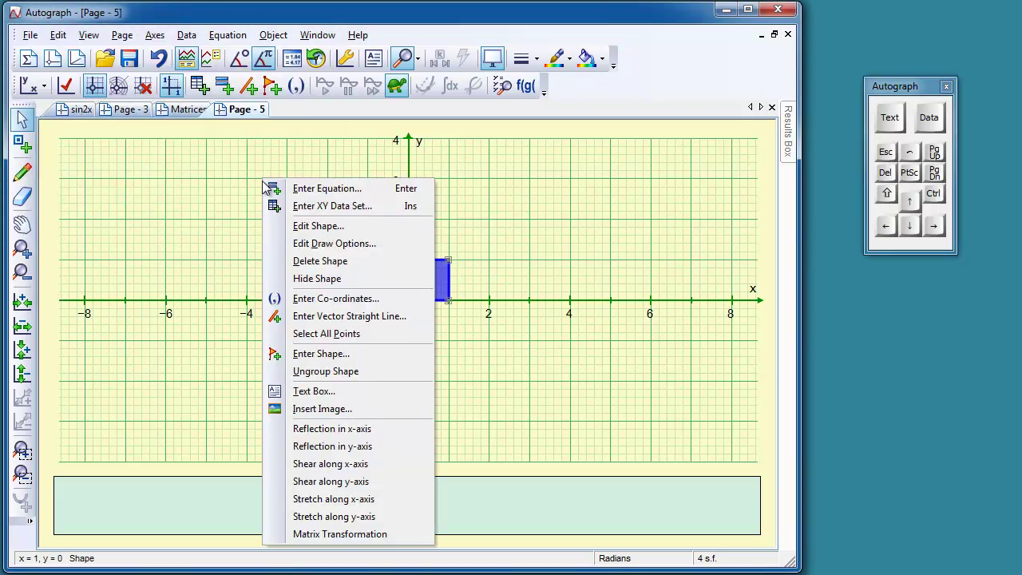
pyautogui.click(334, 534)
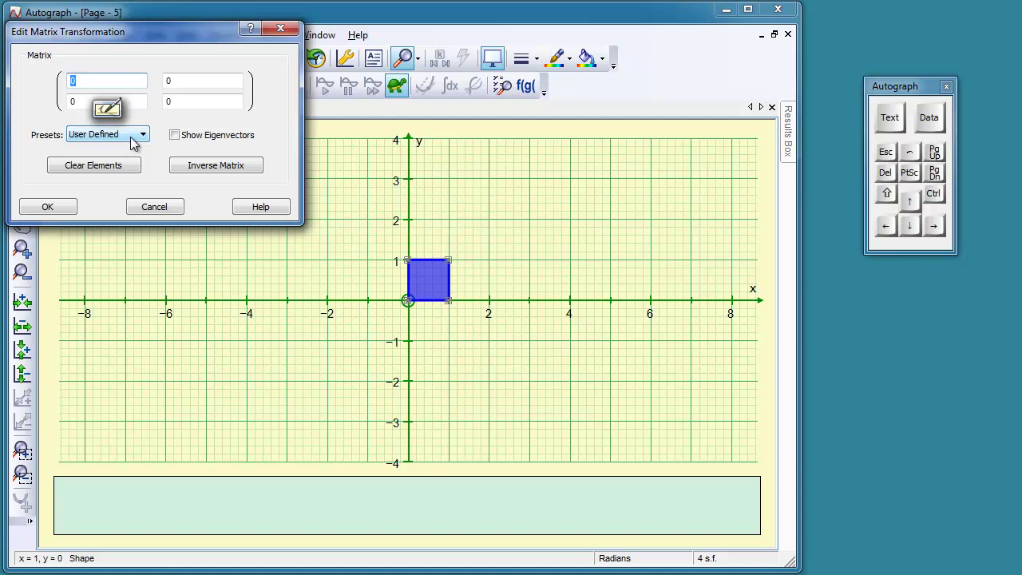
pyautogui.write('2')
pyautogui.press('Tab')
pyautogui.press('Tab')
pyautogui.write('a')
pyautogui.press('Tab')
pyautogui.write('1')
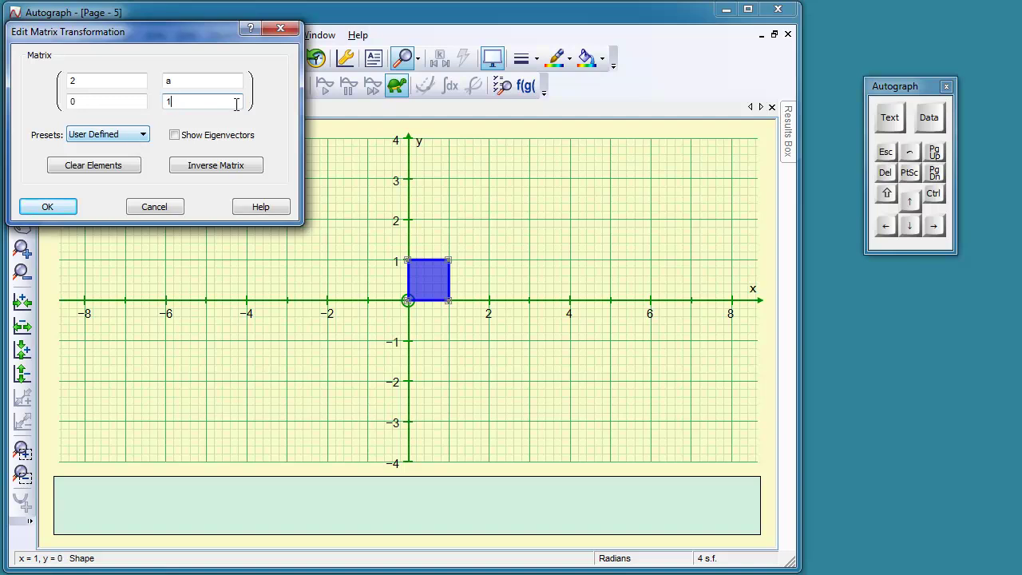
pyautogui.click(187, 81)
pyautogui.click(46, 207)
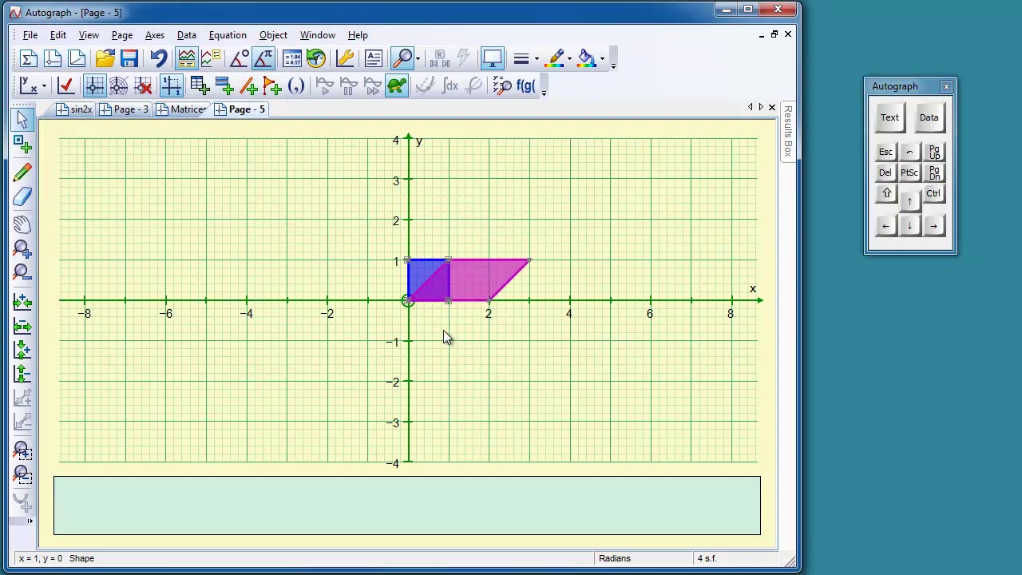
pyautogui.click(420, 273)
pyautogui.moveTo(407, 260)
pyautogui.mouseDown()
pyautogui.moveTo(400, 247)
pyautogui.moveTo(415, 267)
pyautogui.moveTo(407, 261)
pyautogui.mouseUp()
pyautogui.moveTo(449, 260); pyautogui.dragTo(450, 260)
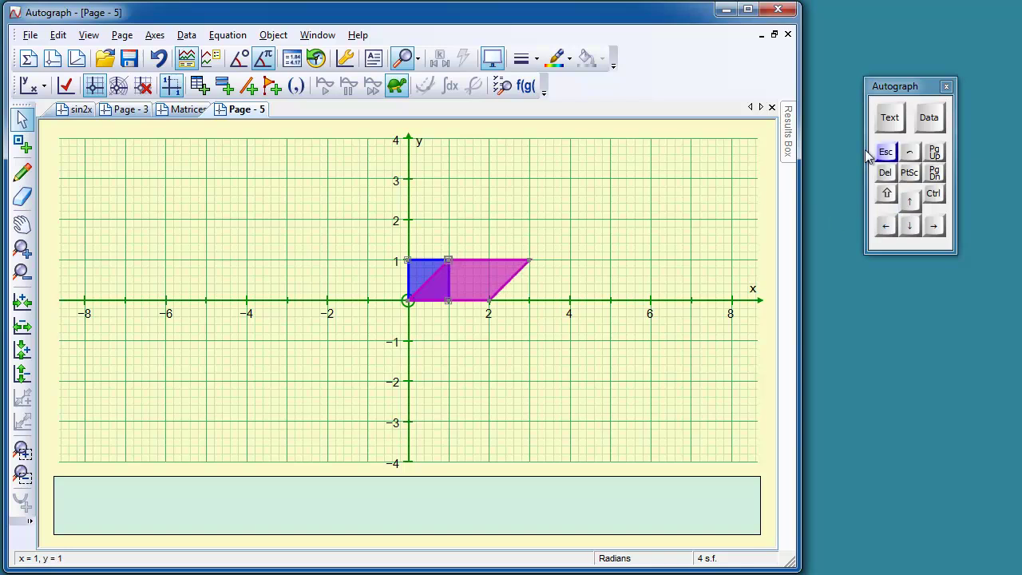
pyautogui.click(934, 226)
pyautogui.click(934, 226)
pyautogui.click(934, 226)
pyautogui.click(908, 200)
pyautogui.click(908, 200)
pyautogui.click(909, 200)
pyautogui.click(910, 226)
pyautogui.click(910, 226)
pyautogui.click(910, 226)
pyautogui.click(886, 227)
pyautogui.click(886, 227)
pyautogui.click(886, 227)
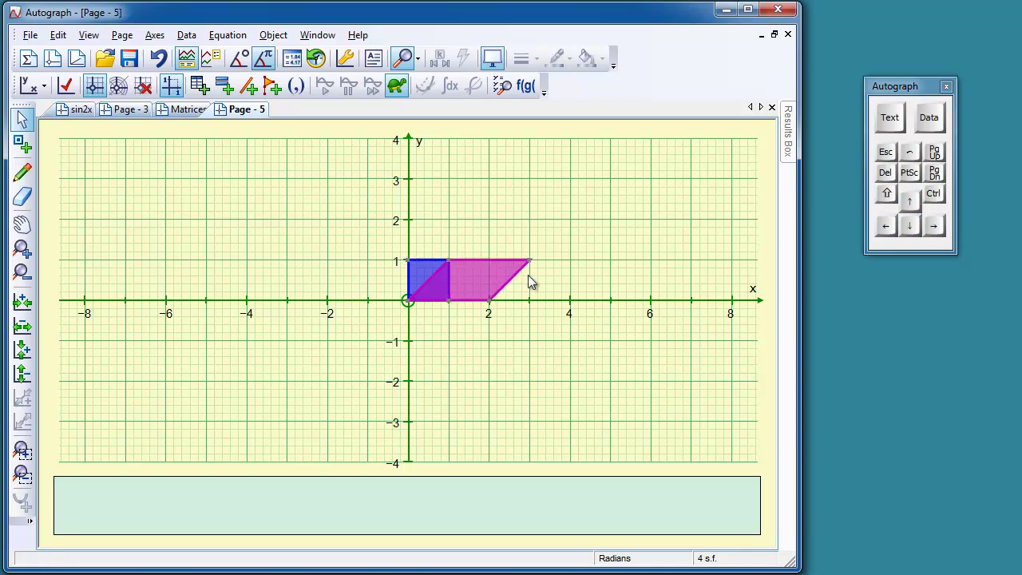
pyautogui.doubleClick(487, 280)
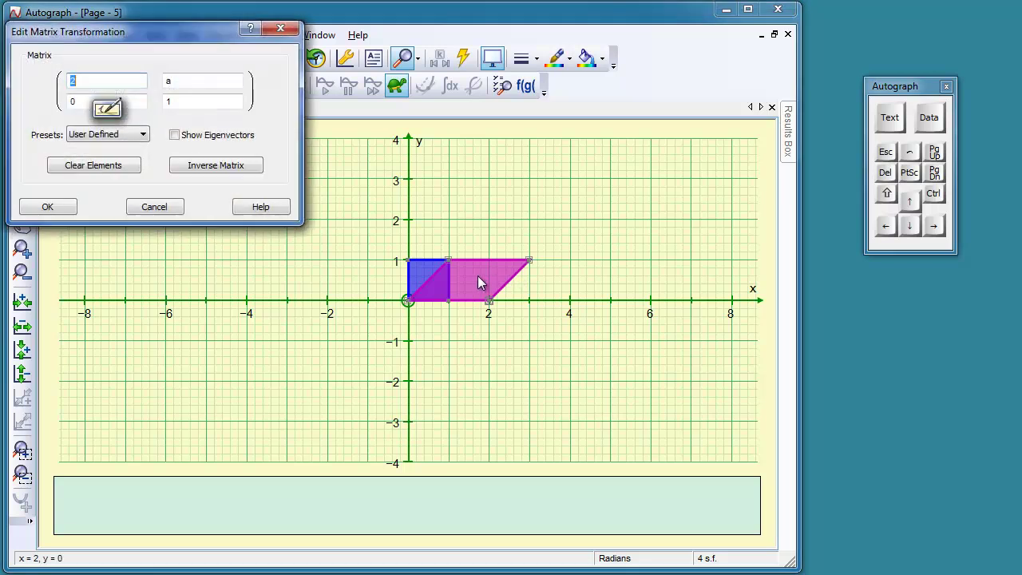
pyautogui.doubleClick(80, 84)
pyautogui.click(144, 135)
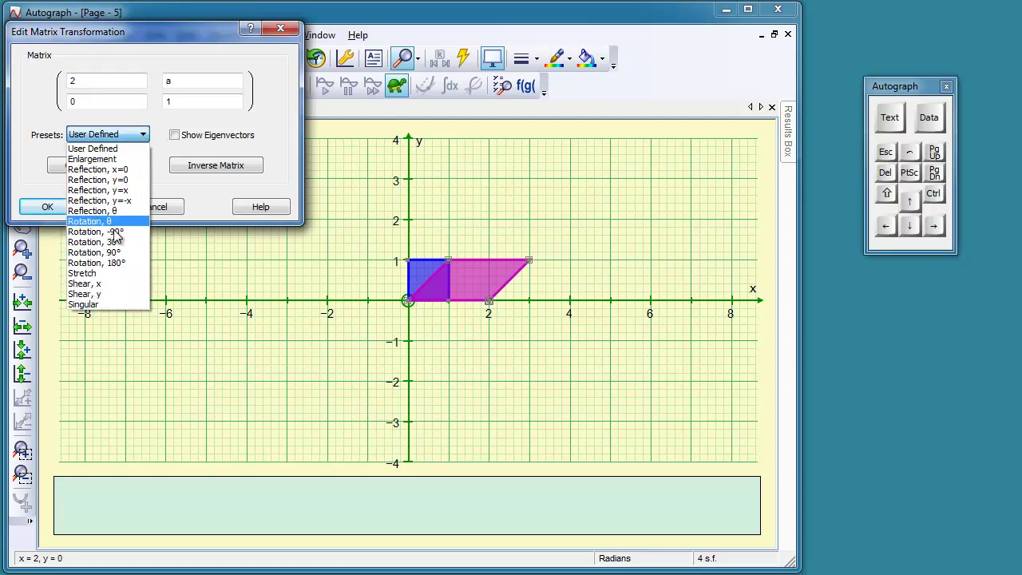
pyautogui.click(187, 189)
pyautogui.click(153, 207)
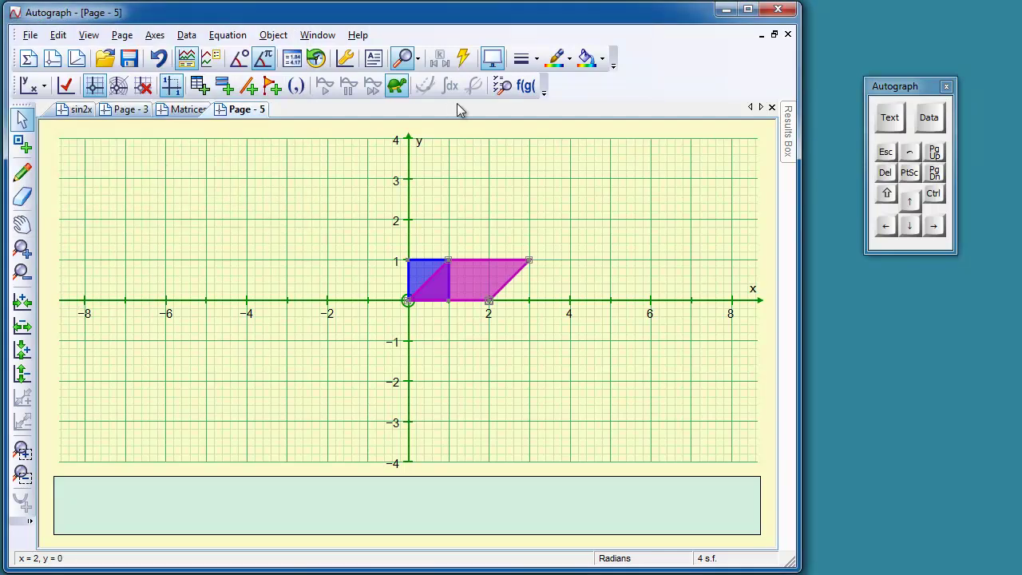
# Open the constant adjuster, move it beside the graph, and step a from 1 to 2
pyautogui.click(464, 62)
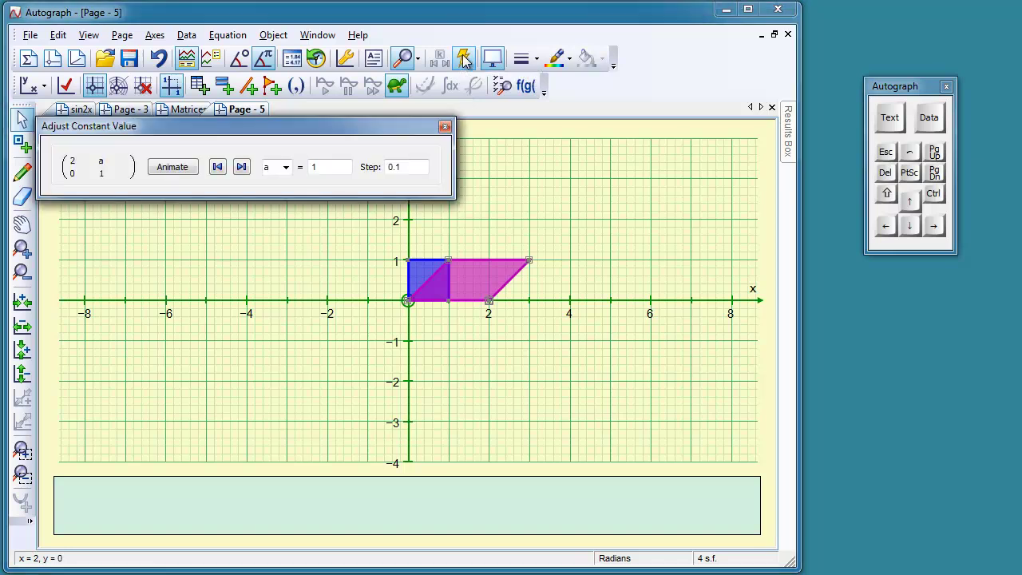
pyautogui.moveTo(242, 134); pyautogui.dragTo(816, 401)
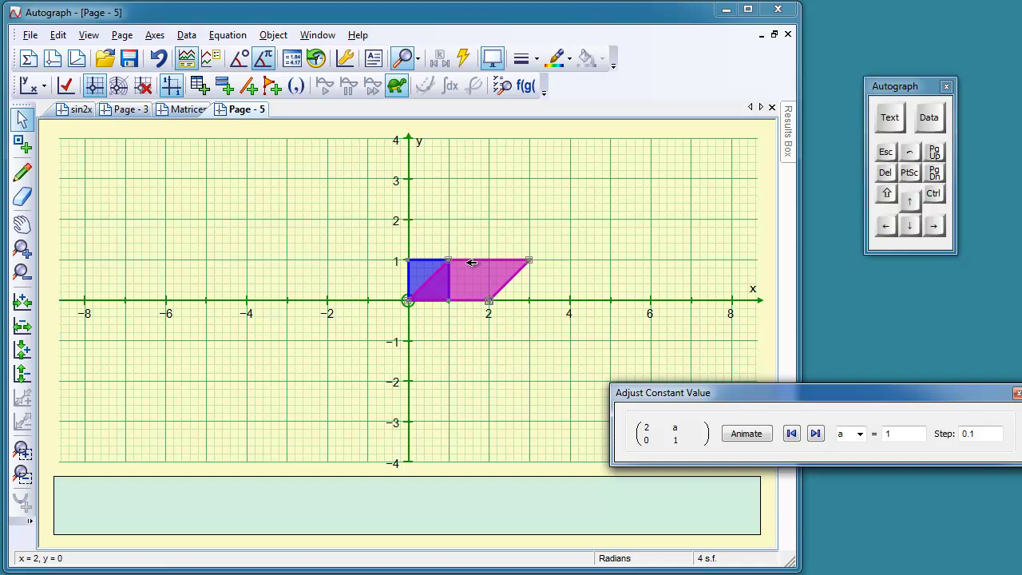
pyautogui.click(815, 433)
pyautogui.click(815, 433)
pyautogui.click(816, 433)
pyautogui.click(815, 434)
pyautogui.click(815, 434)
pyautogui.click(815, 434)
pyautogui.click(815, 433)
pyautogui.click(815, 433)
pyautogui.click(815, 433)
pyautogui.click(815, 433)
pyautogui.click(816, 433)
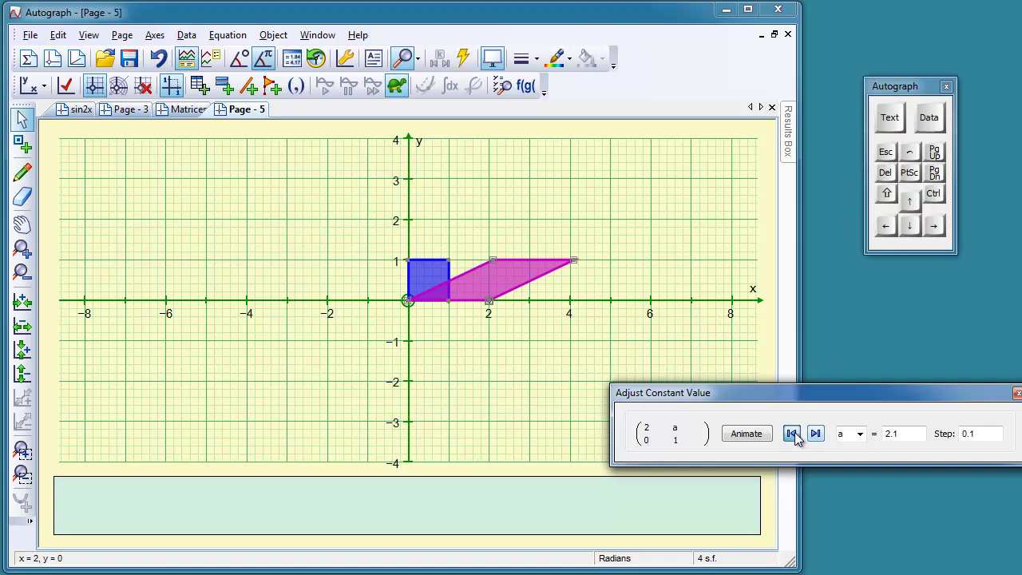
pyautogui.click(791, 433)
pyautogui.click(791, 434)
pyautogui.click(791, 433)
pyautogui.click(791, 434)
pyautogui.click(791, 434)
pyautogui.click(815, 434)
pyautogui.click(815, 433)
pyautogui.click(815, 434)
pyautogui.click(815, 434)
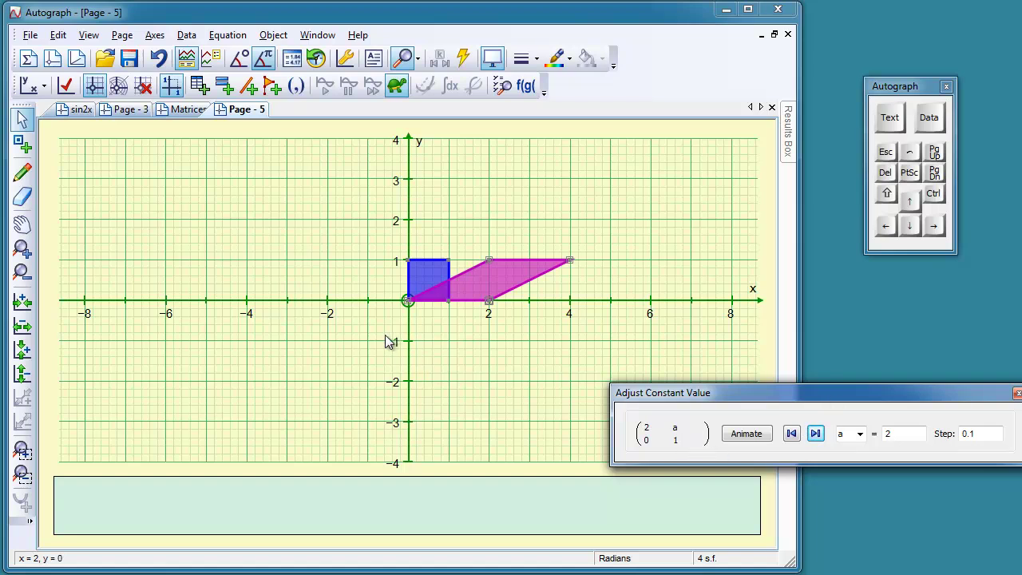
# Enter the equation y = x² on the graph page
pyautogui.rightClick(311, 253)
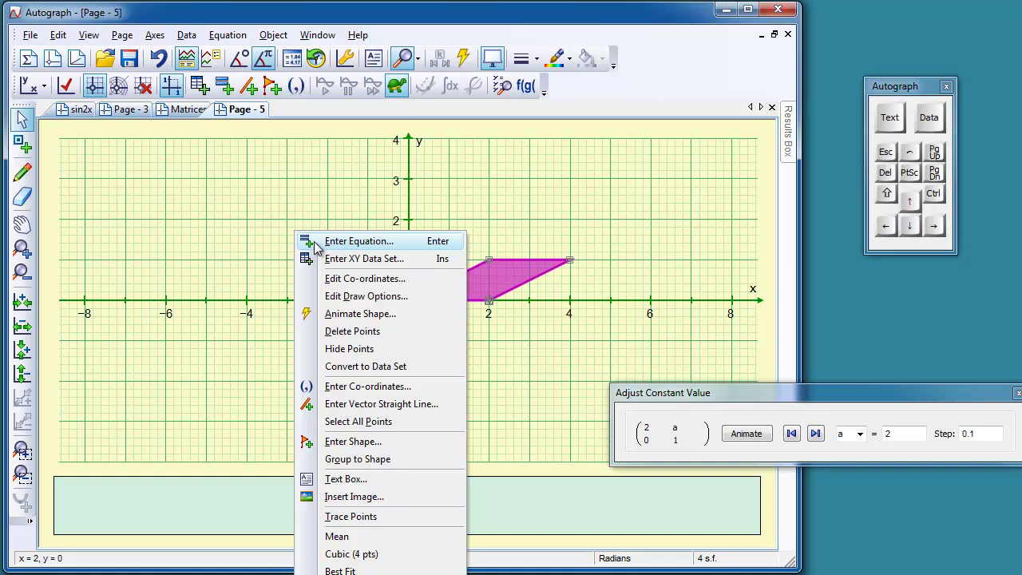
pyautogui.click(314, 240)
pyautogui.write('y = x²')
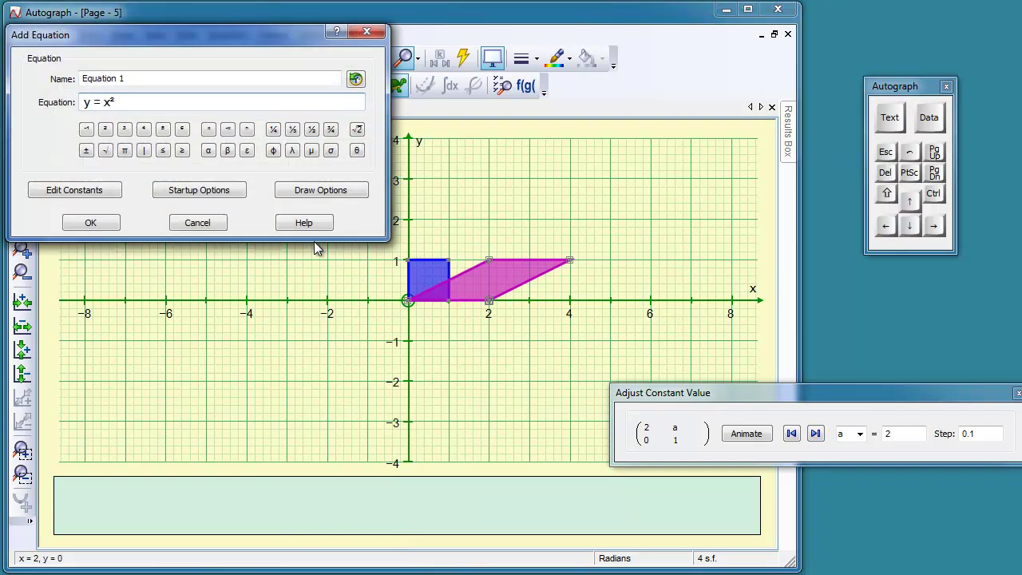
pyautogui.press('Return')
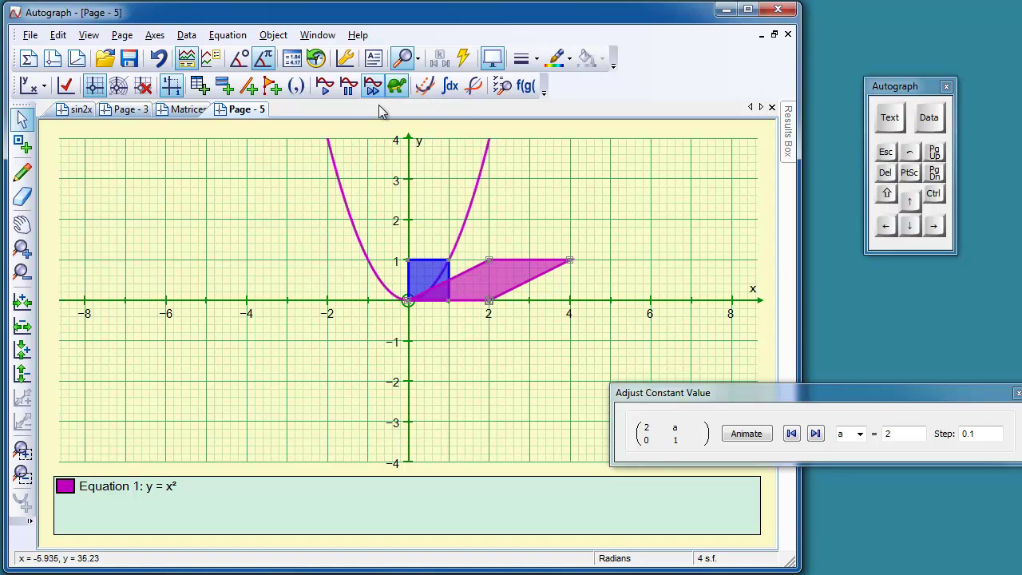
# Pan the graph so y up to 6 shows, then select the parabola
pyautogui.click(21, 226)
pyautogui.moveTo(251, 237); pyautogui.dragTo(189, 349)
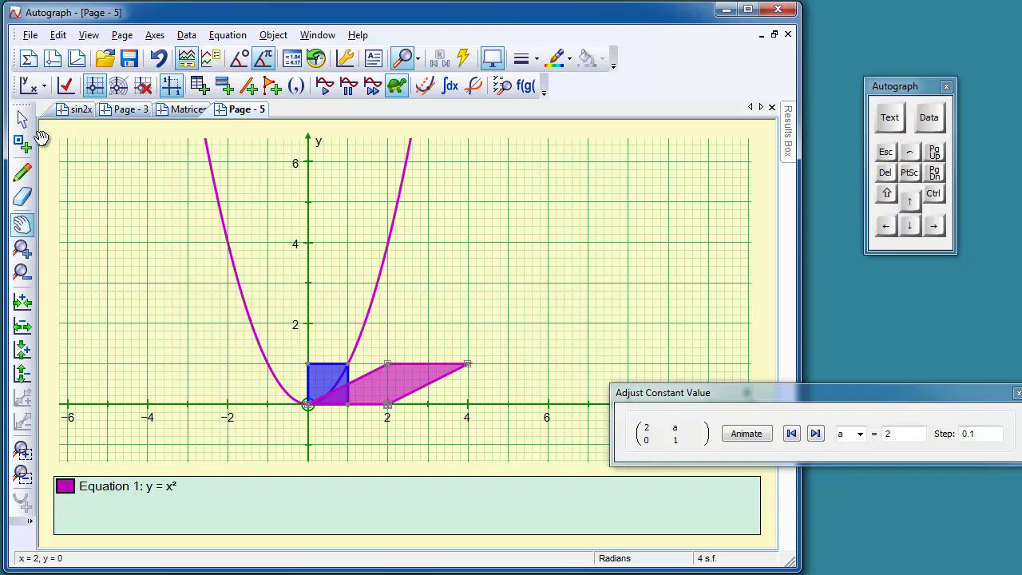
pyautogui.click(21, 119)
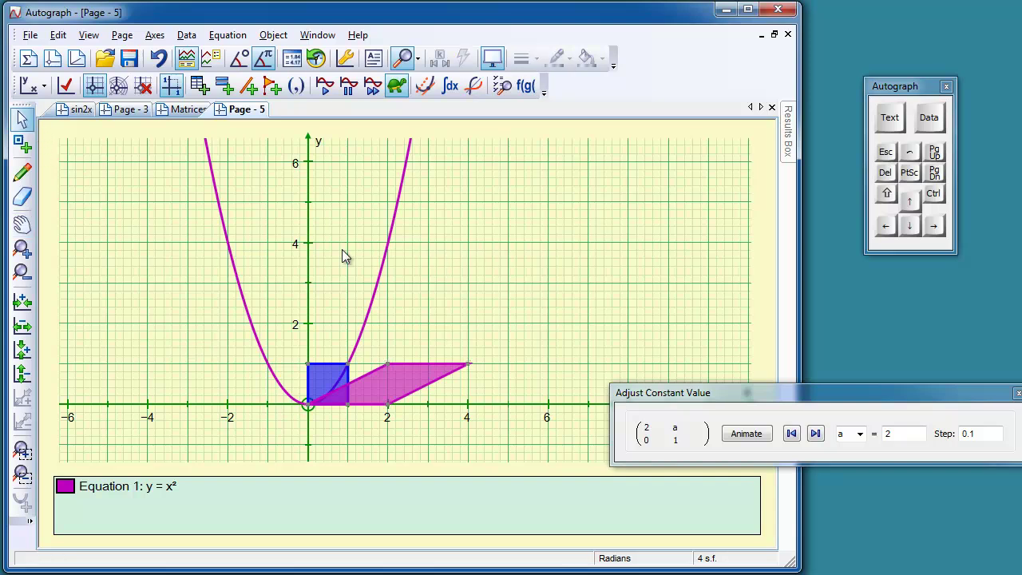
pyautogui.click(238, 258)
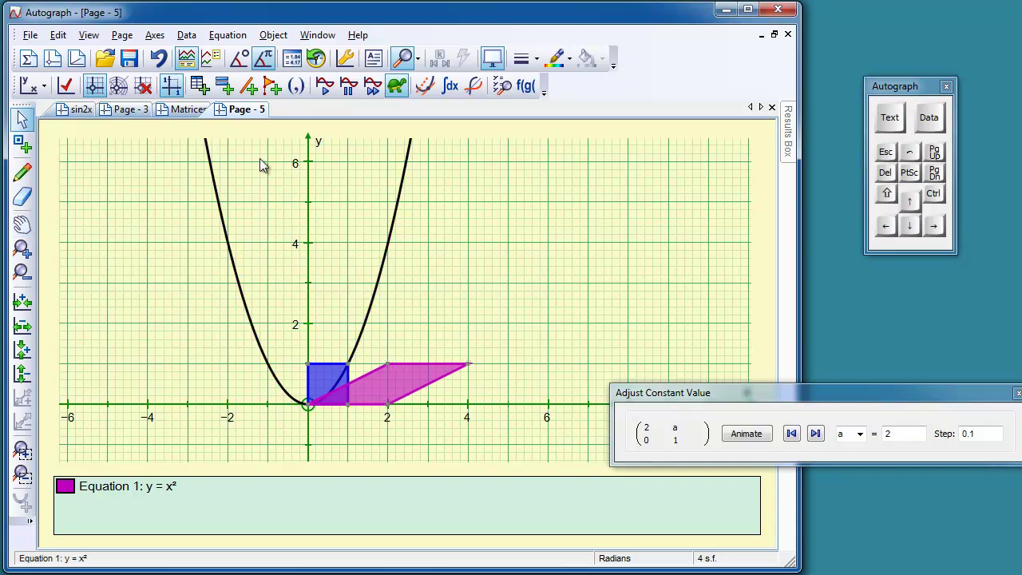
# Create Data Set 1 from the parabola with an x-step of 0.1 and select it
pyautogui.rightClick(260, 160)
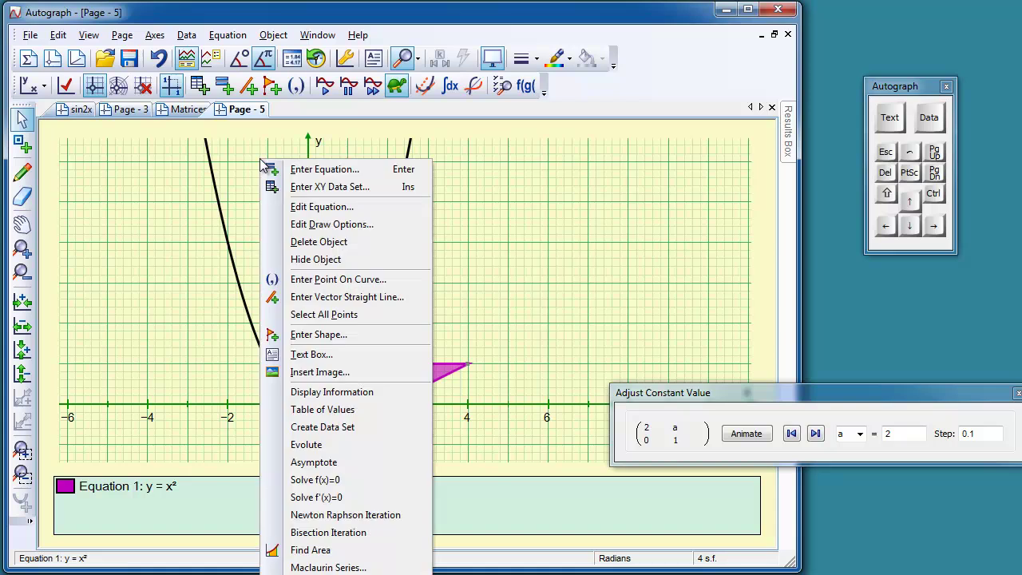
pyautogui.click(333, 428)
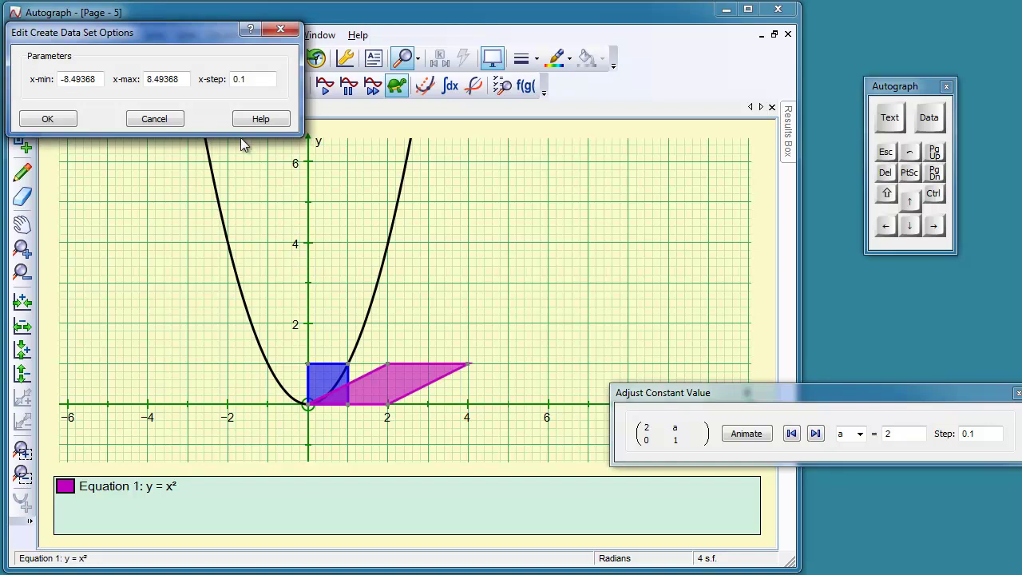
pyautogui.click(49, 119)
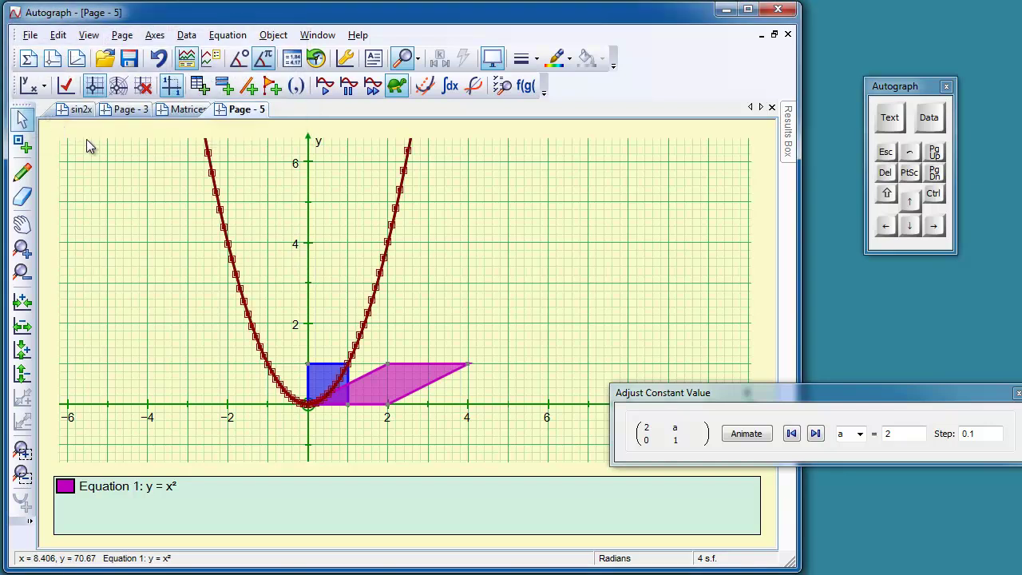
pyautogui.rightClick(469, 192)
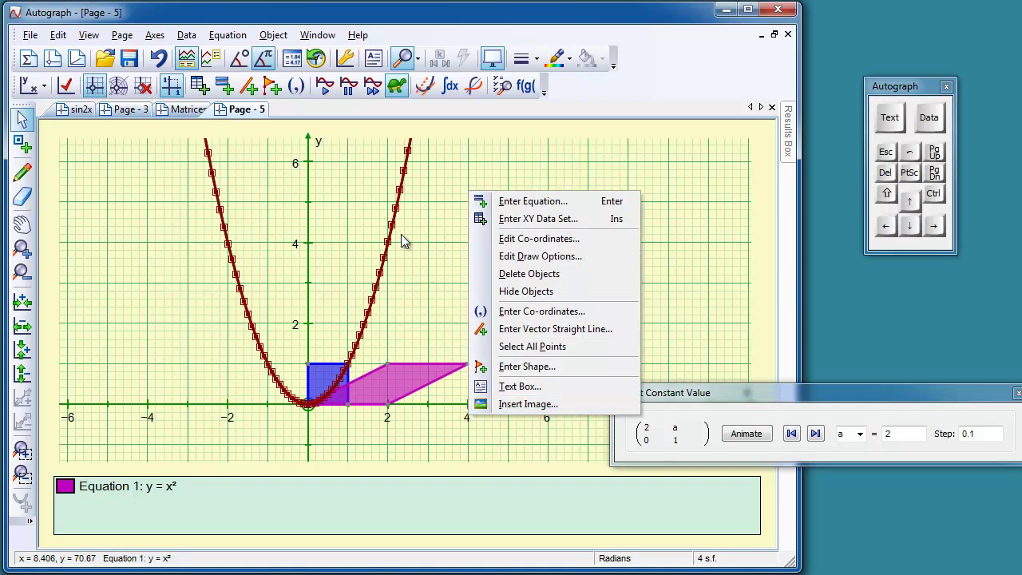
pyautogui.click(419, 221)
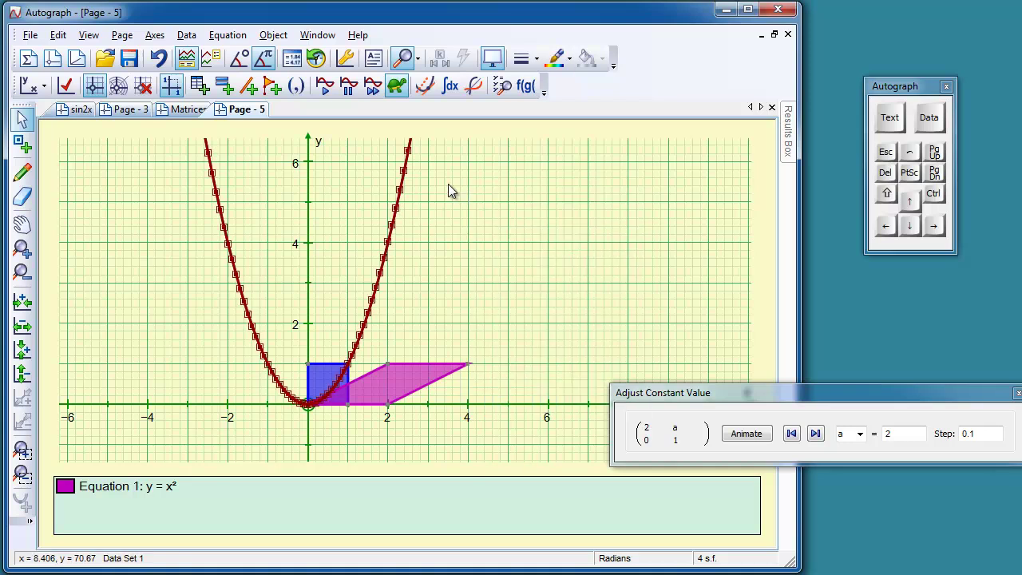
# Apply the matrix (2 b; 0 1) to Data Set 1, creating the yellow transformed curve
pyautogui.rightClick(455, 138)
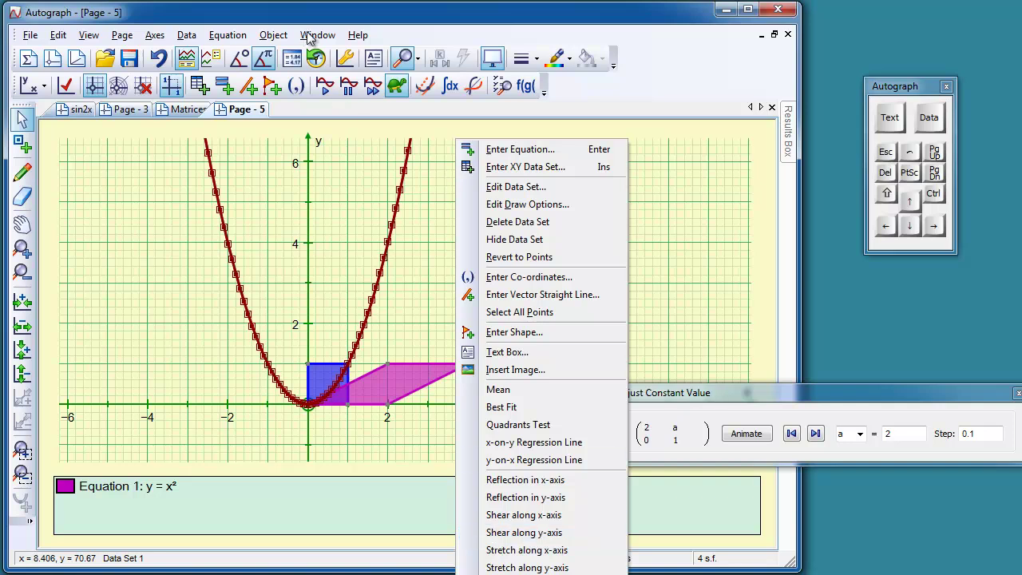
pyautogui.click(273, 35)
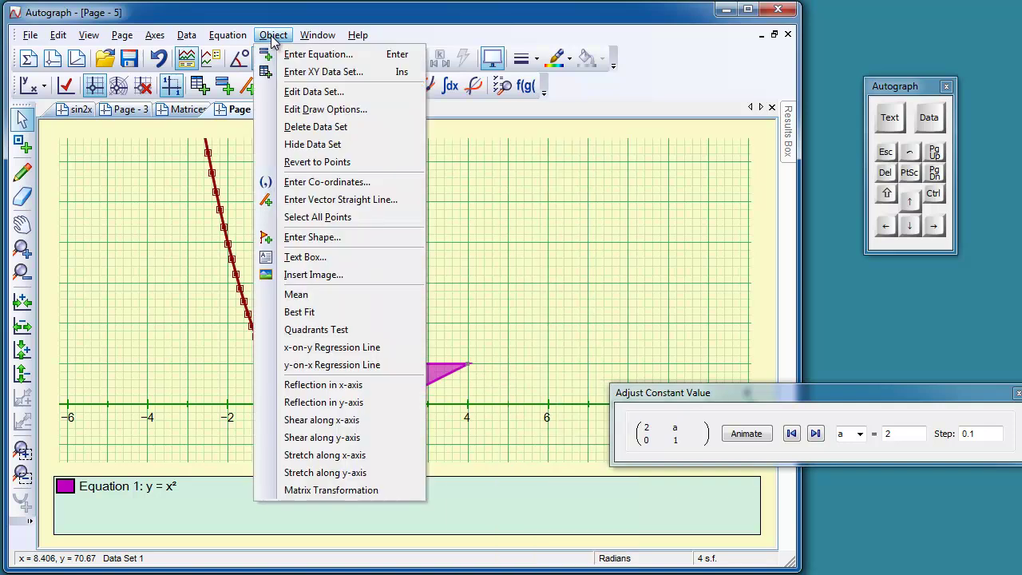
pyautogui.click(299, 493)
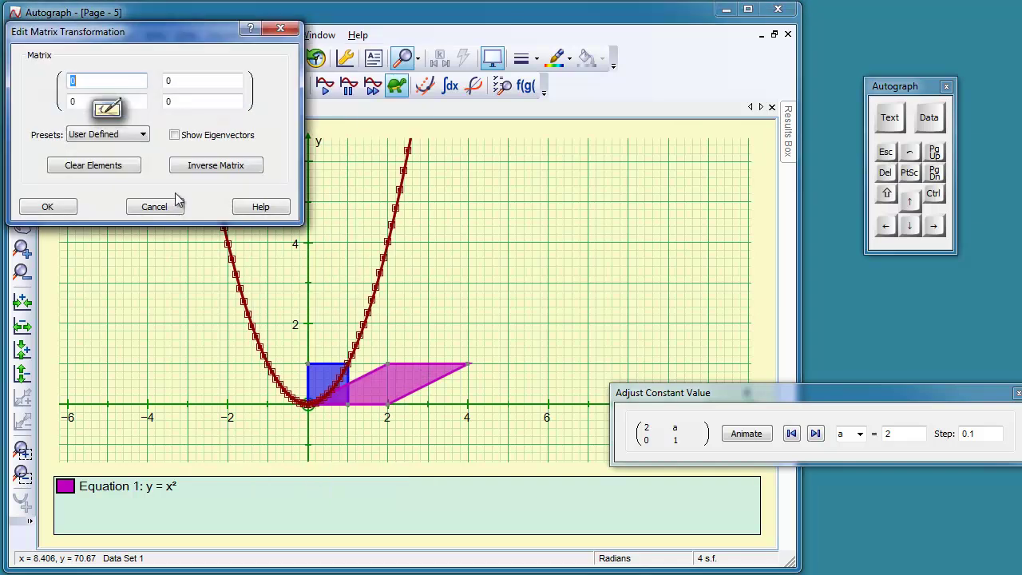
pyautogui.write('2')
pyautogui.press('Tab')
pyautogui.press('Tab')
pyautogui.write('b')
pyautogui.press('Tab')
pyautogui.write('1')
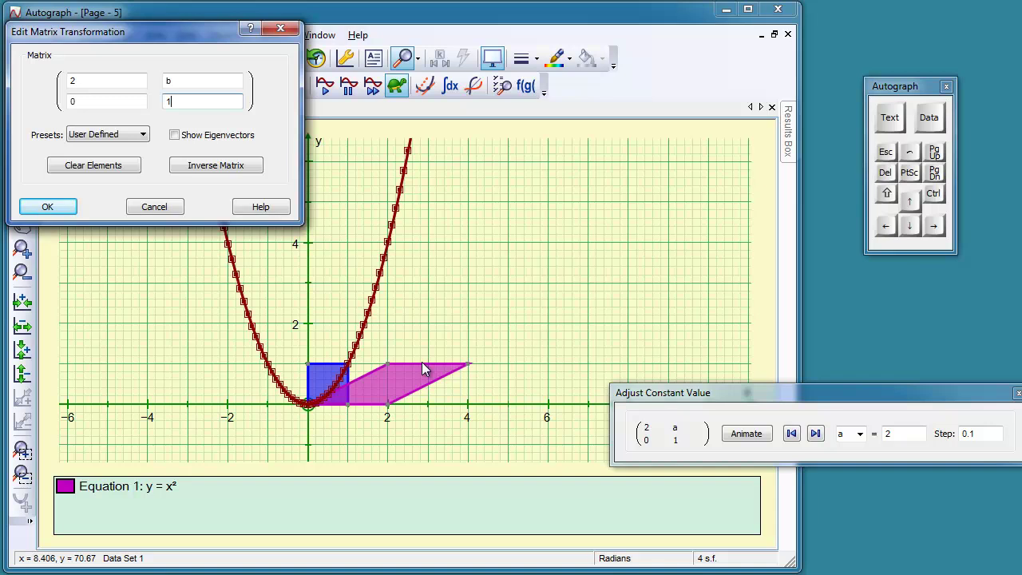
pyautogui.click(48, 207)
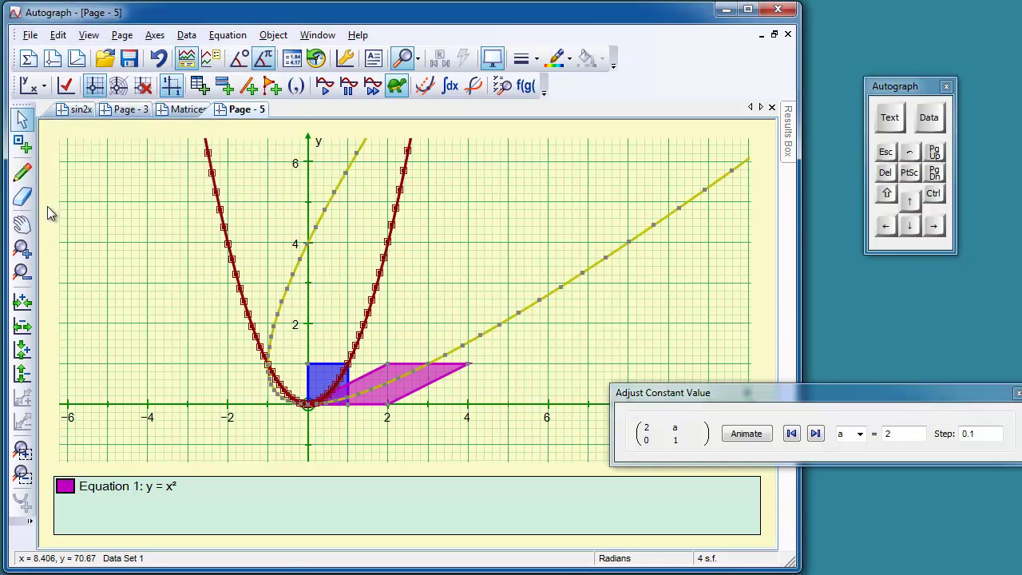
# Add a circle centred on the square's corner point (1, 1)
pyautogui.click(396, 329)
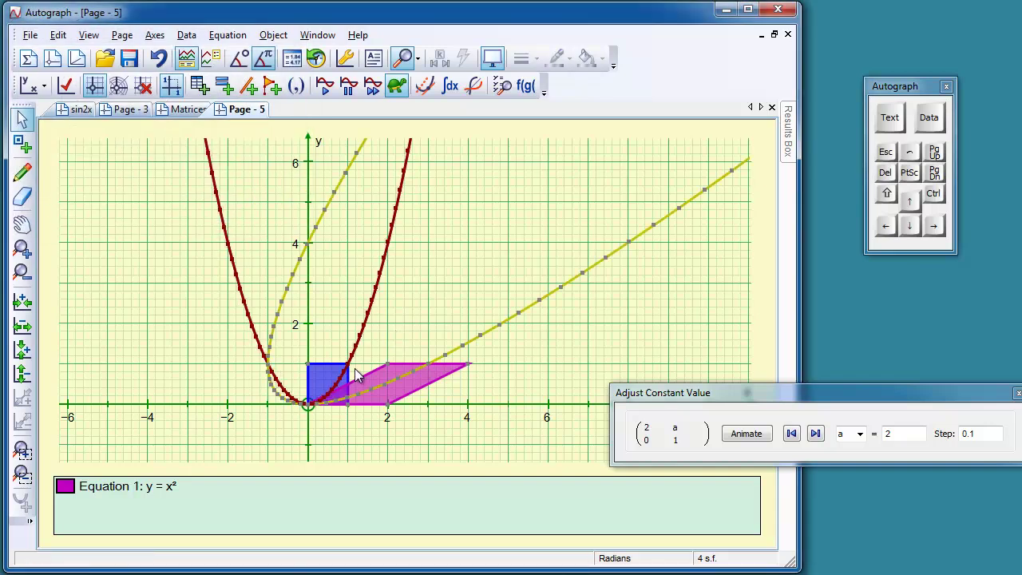
pyautogui.click(934, 194)
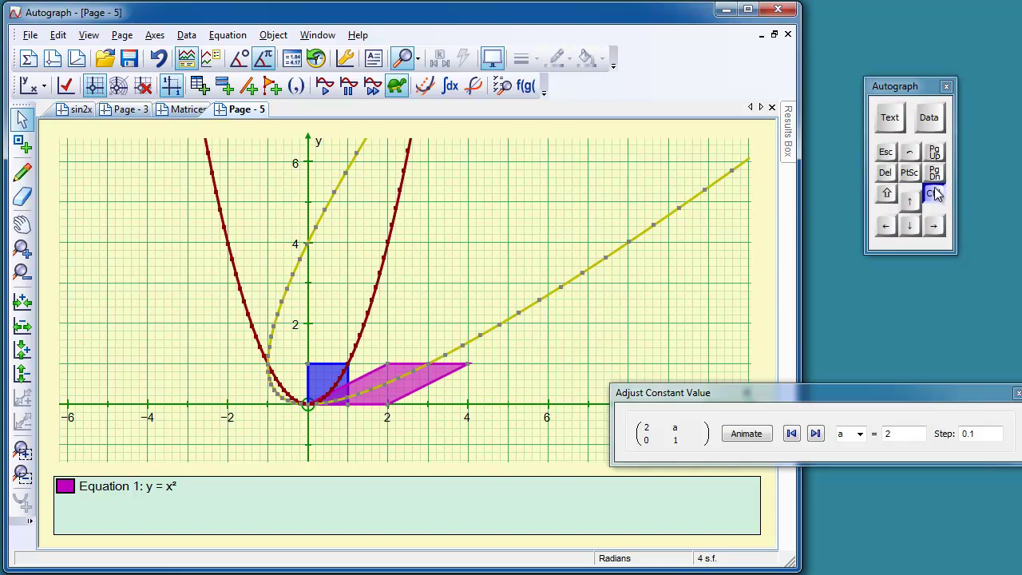
pyautogui.click(349, 364)
pyautogui.rightClick(443, 231)
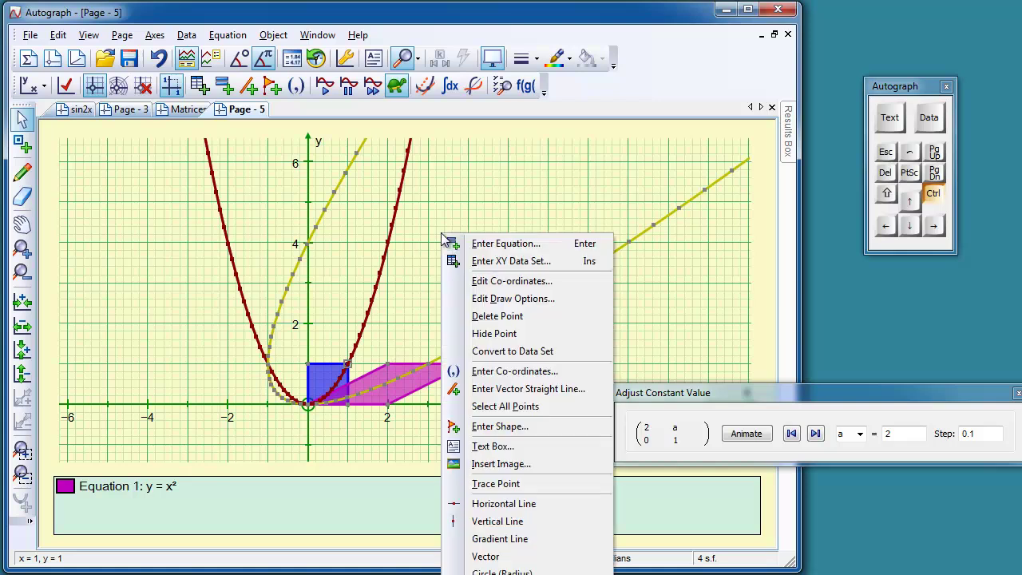
pyautogui.click(493, 572)
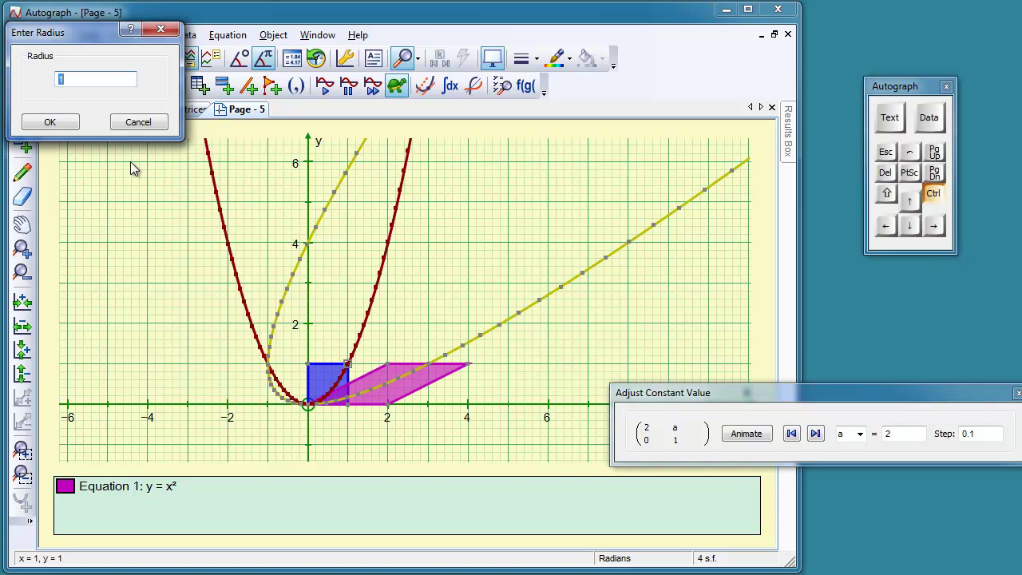
pyautogui.moveTo(67, 32); pyautogui.dragTo(75, 38)
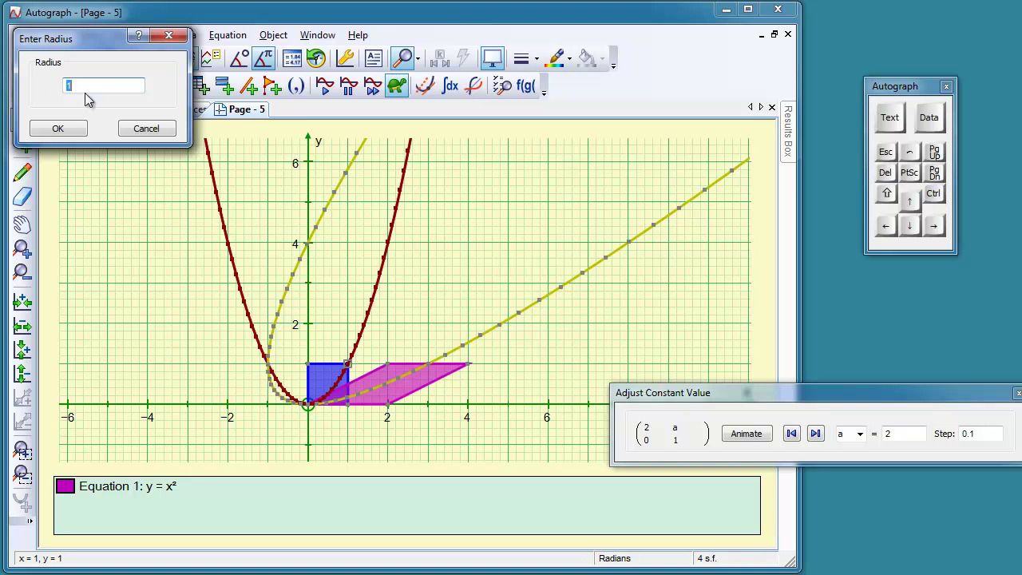
pyautogui.click(69, 130)
# Draw a circle of radius 0.1 around the point (3, 1) on the slanted yellow line
pyautogui.click(405, 297)
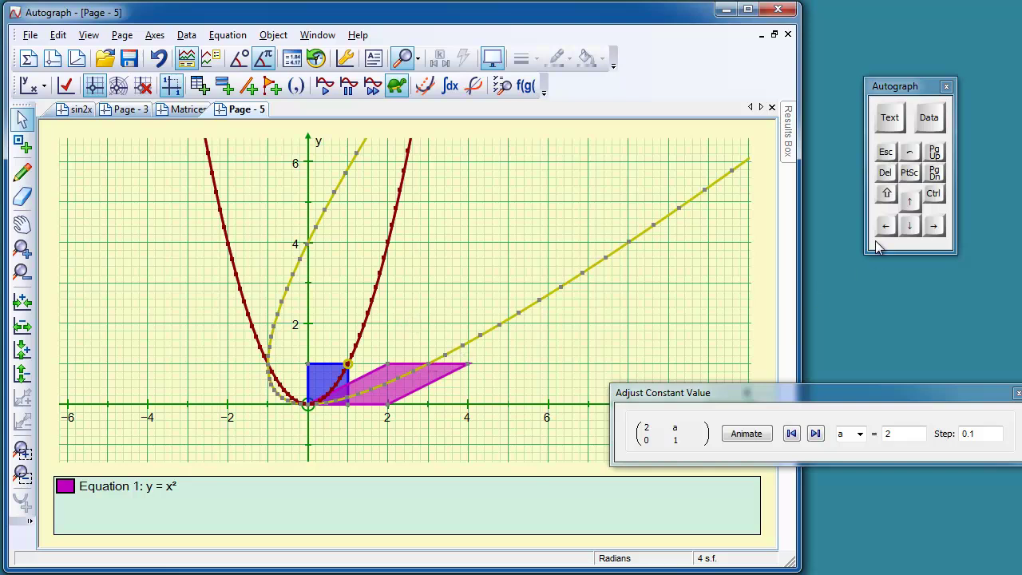
pyautogui.click(933, 193)
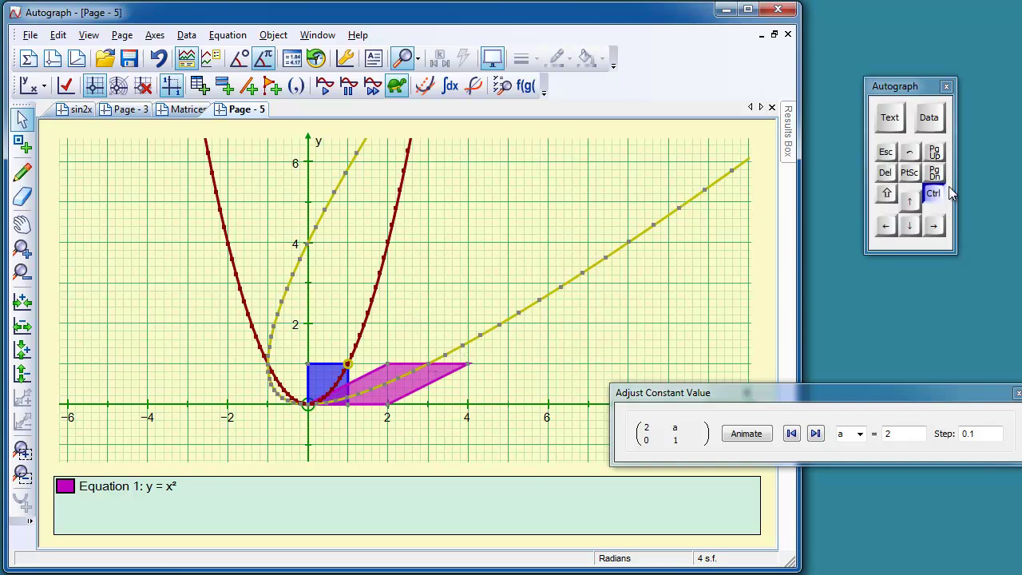
pyautogui.keyDown('ctrl'); pyautogui.click(430, 365); pyautogui.keyUp('ctrl')
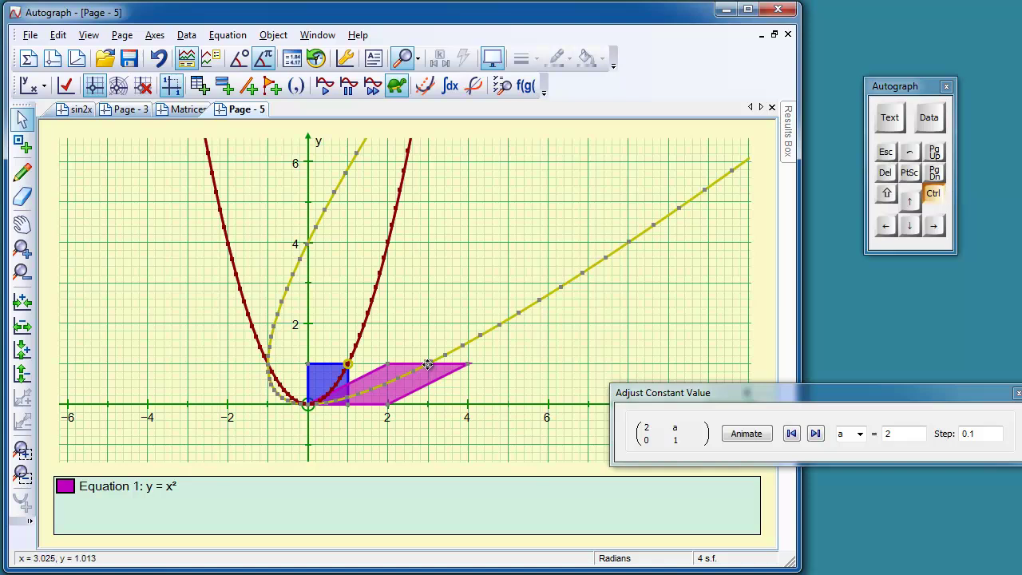
pyautogui.click(934, 195)
pyautogui.rightClick(473, 180)
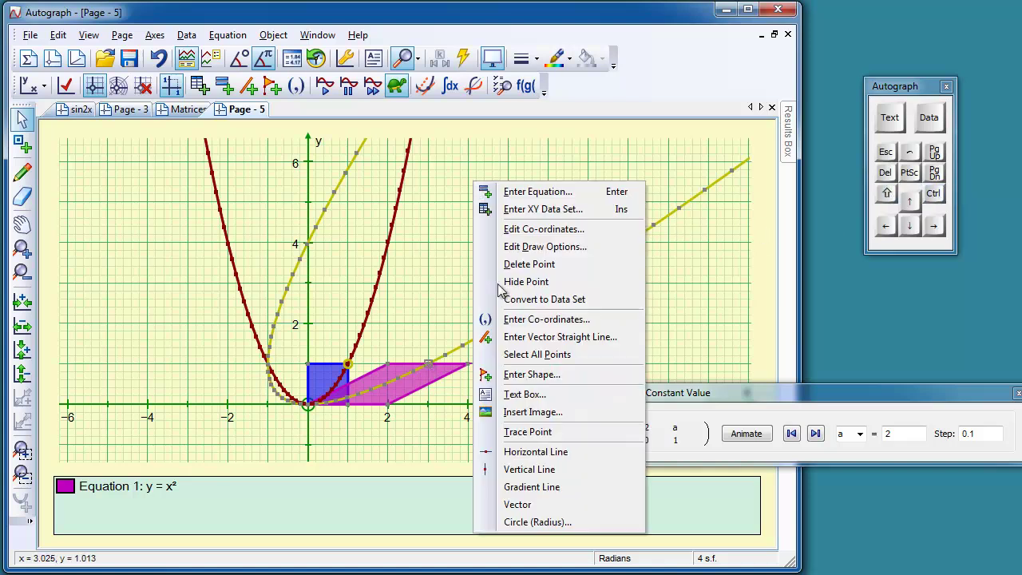
pyautogui.click(523, 523)
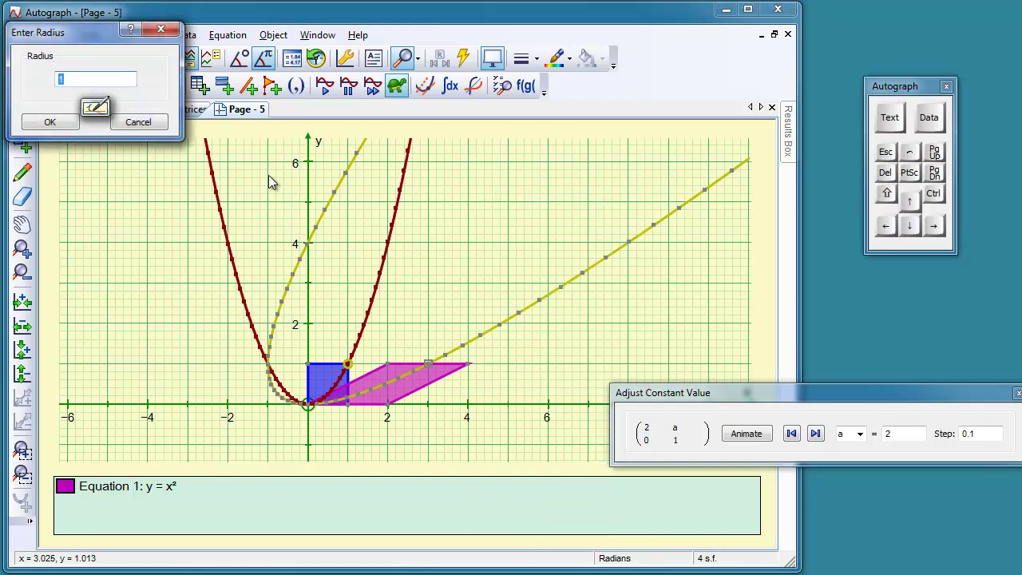
pyautogui.write('.1')
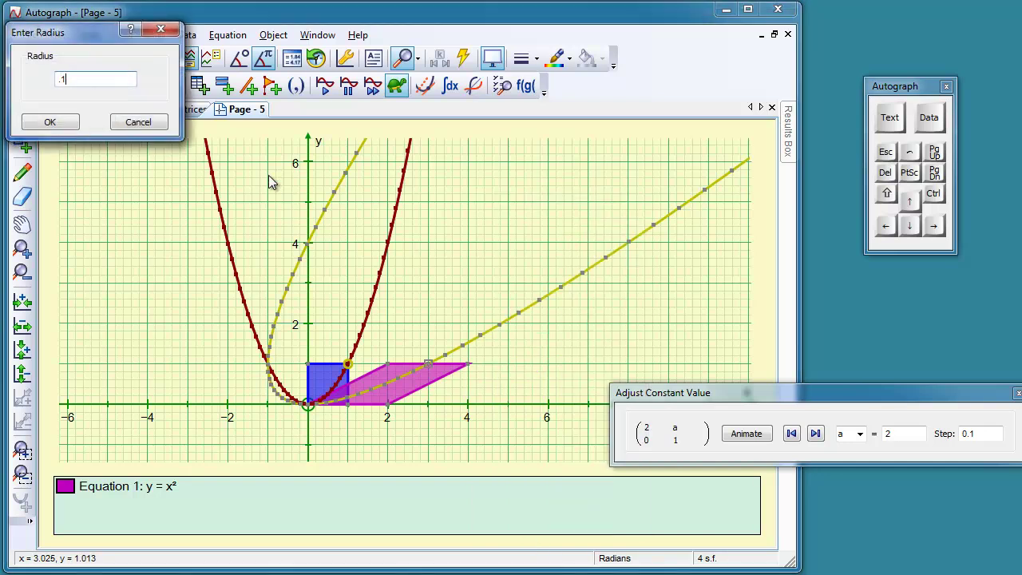
pyautogui.click(49, 122)
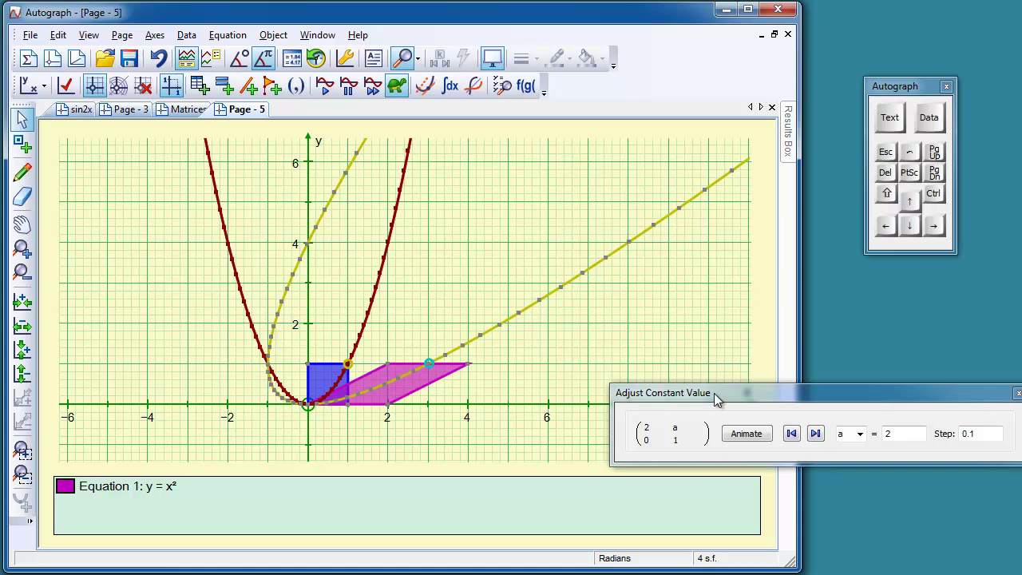
# Select the yellow curve, place the b adjuster above a's, and bring b from 1 down to 0
pyautogui.click(520, 312)
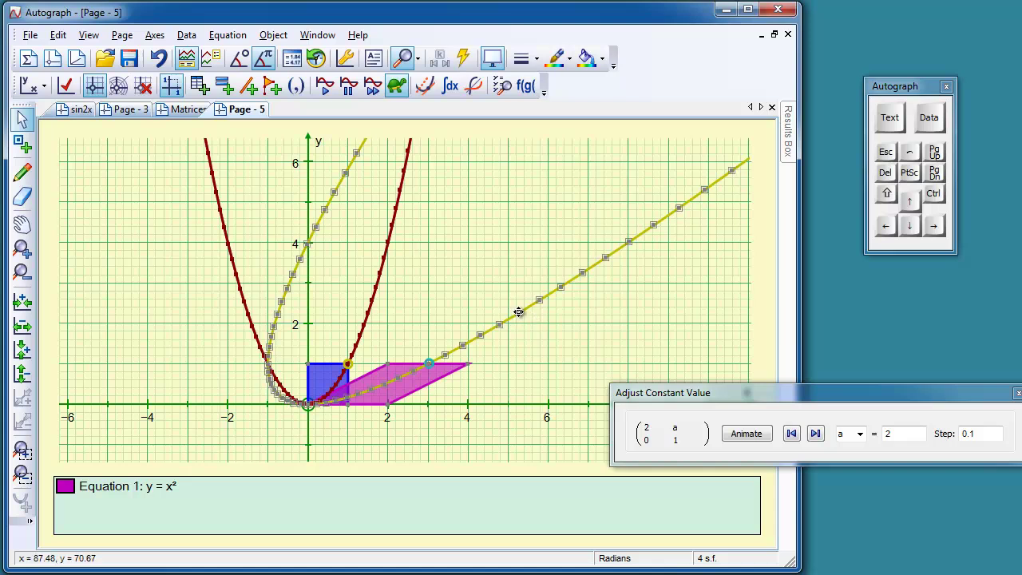
pyautogui.click(463, 58)
pyautogui.moveTo(253, 136); pyautogui.dragTo(828, 308)
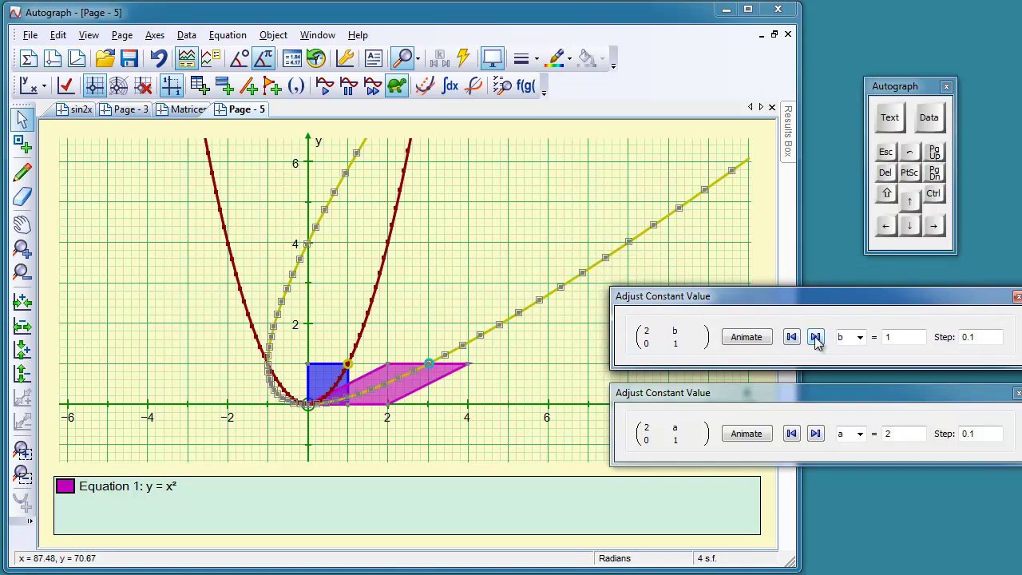
pyautogui.click(815, 337)
pyautogui.click(816, 337)
pyautogui.click(815, 337)
pyautogui.click(815, 337)
pyautogui.click(815, 337)
pyautogui.click(815, 337)
pyautogui.click(815, 337)
pyautogui.click(815, 337)
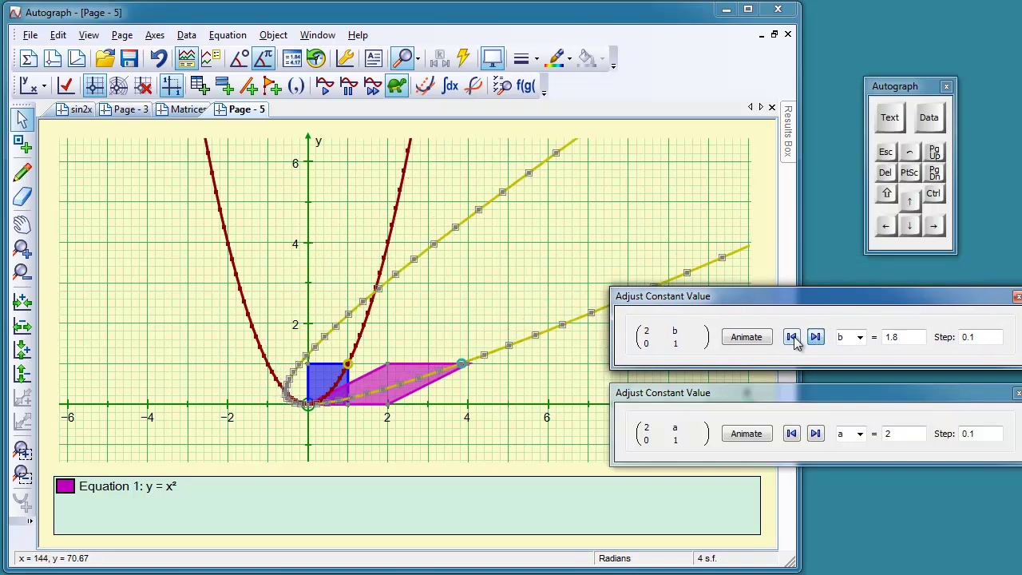
pyautogui.click(791, 337)
pyautogui.moveTo(791, 337); pyautogui.dragTo(818, 339)
pyautogui.click(791, 337)
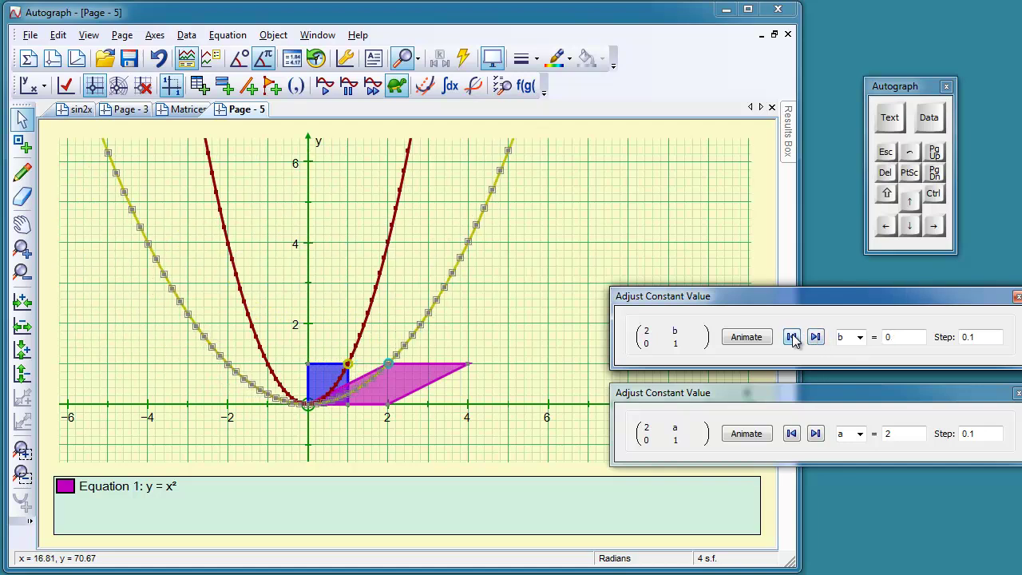
# Enter an open-polygon flag shape and drag it onto the y-axis, triangle spanning y = 3 to 5
pyautogui.click(526, 173)
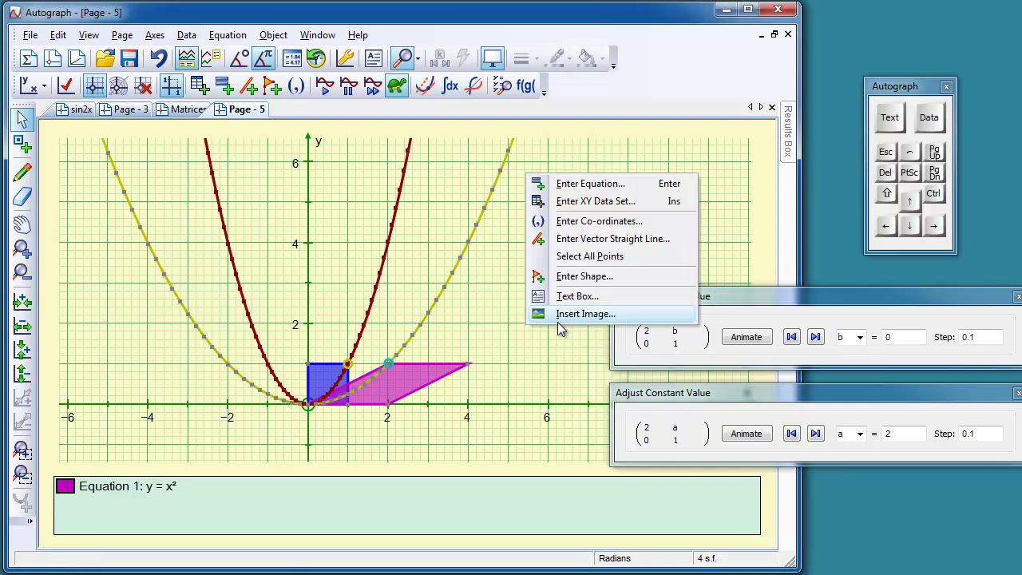
pyautogui.click(561, 276)
pyautogui.click(210, 73)
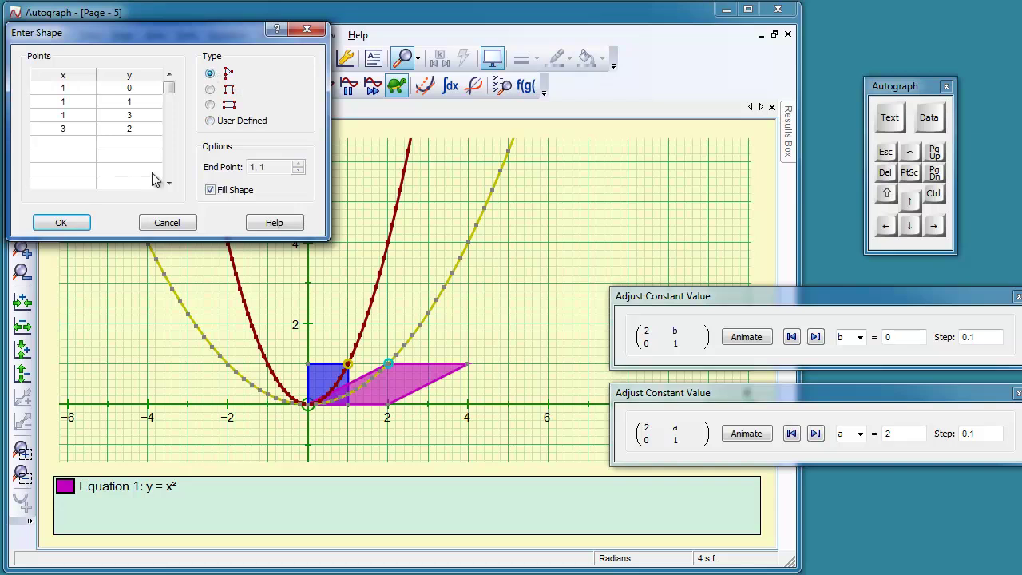
pyautogui.click(61, 223)
pyautogui.moveTo(379, 318)
pyautogui.mouseDown()
pyautogui.moveTo(336, 230)
pyautogui.moveTo(341, 243)
pyautogui.mouseUp()
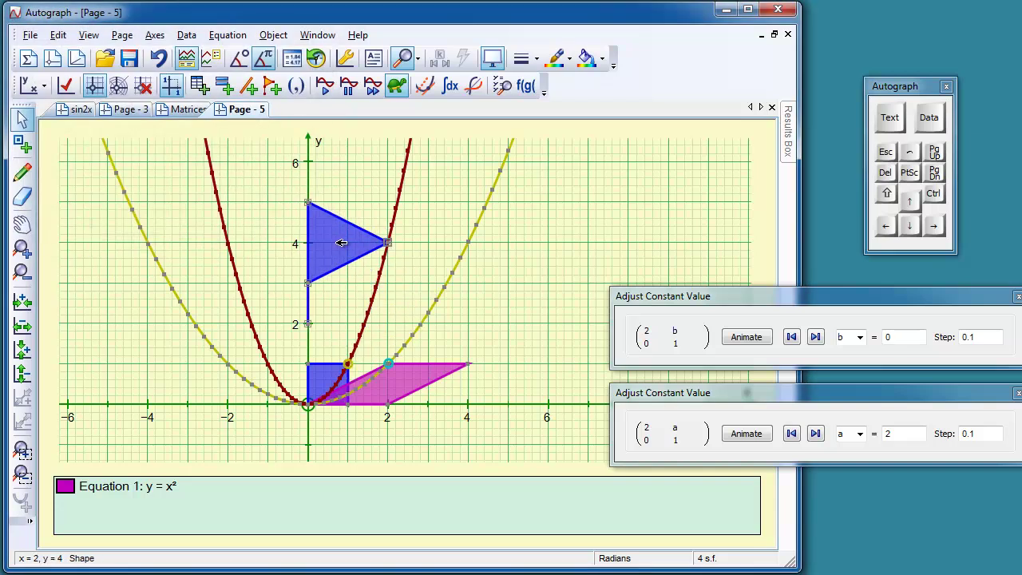
# Apply the matrix with rows (2, c) and (0, 1) to the blue flag, producing a teal image flag
pyautogui.rightClick(340, 241)
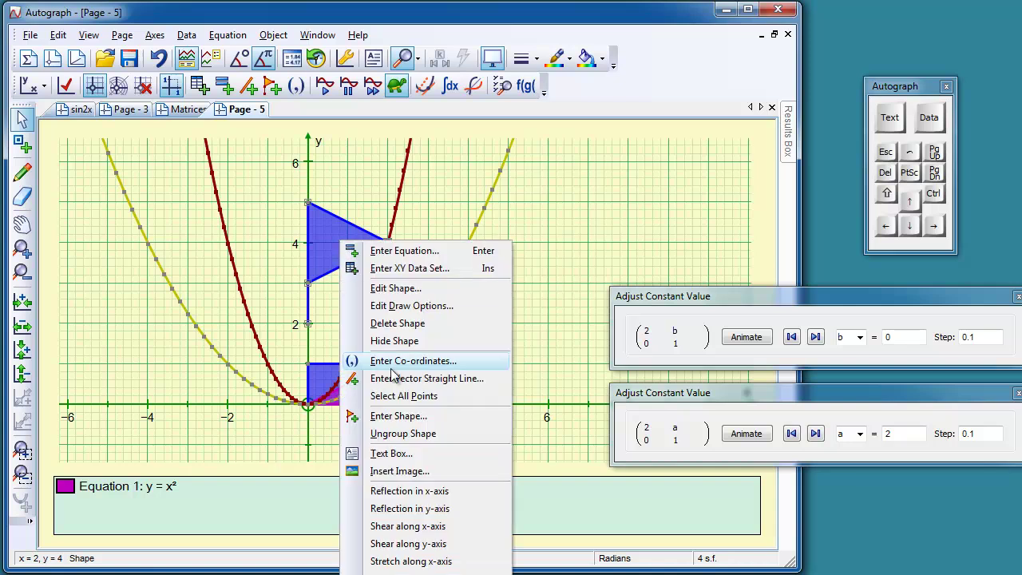
pyautogui.click(273, 35)
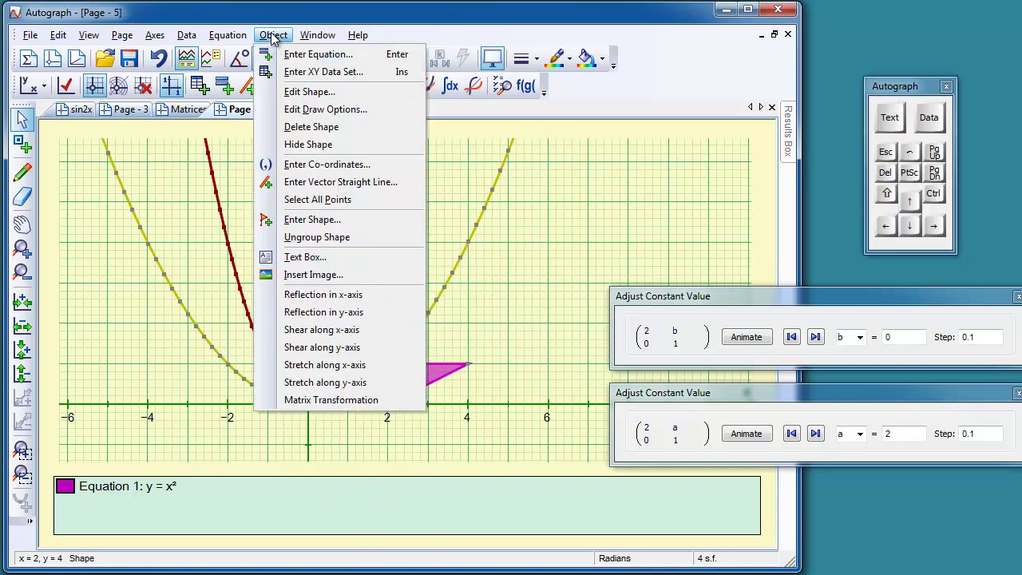
pyautogui.click(316, 399)
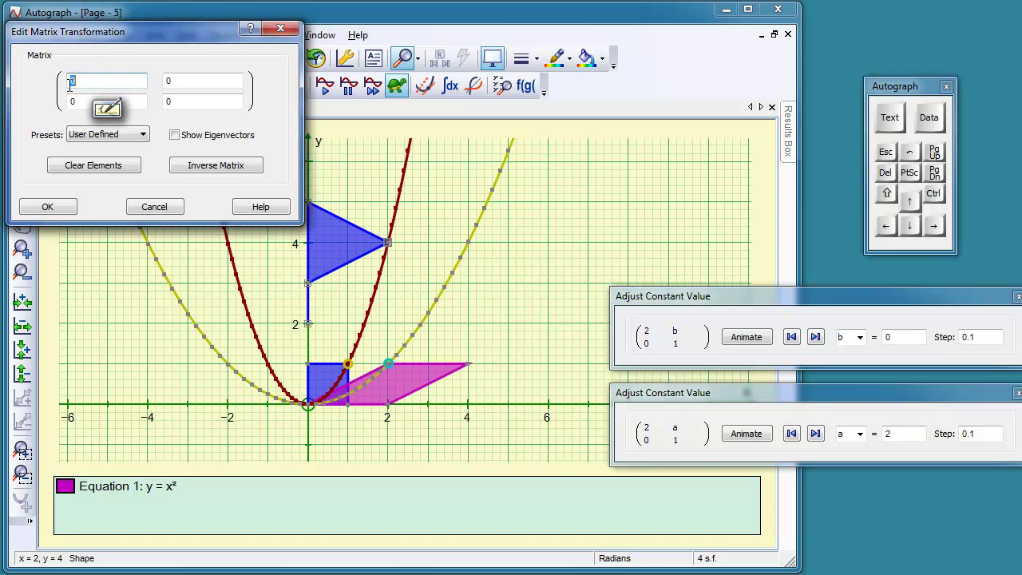
pyautogui.write('2')
pyautogui.press('Tab')
pyautogui.press('Tab')
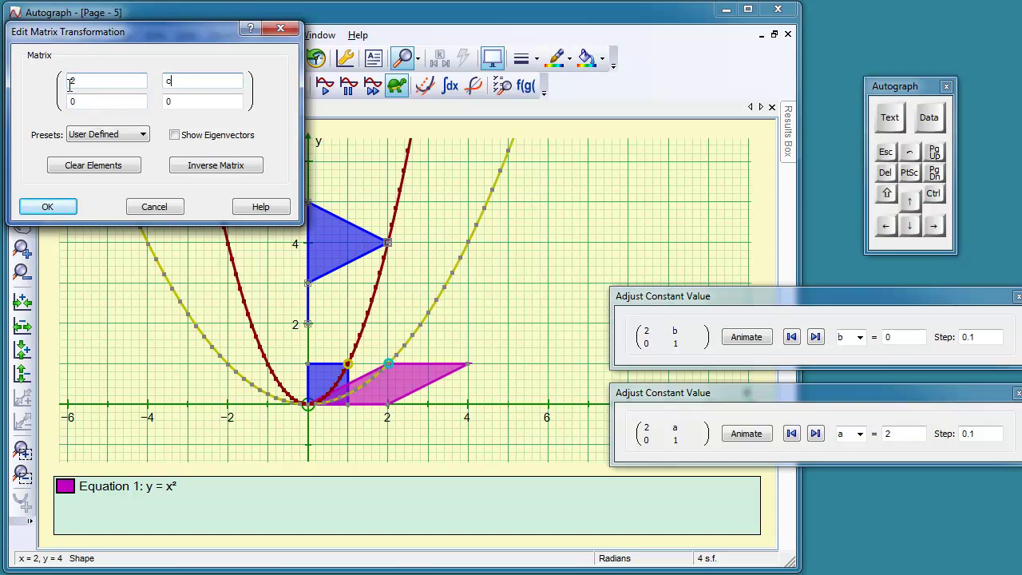
pyautogui.press('Tab')
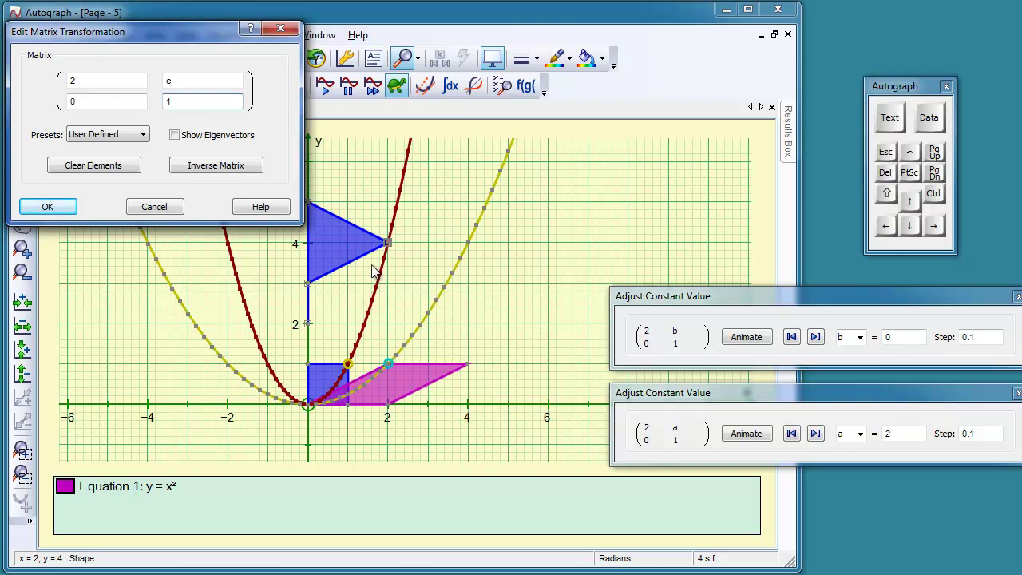
pyautogui.click(48, 206)
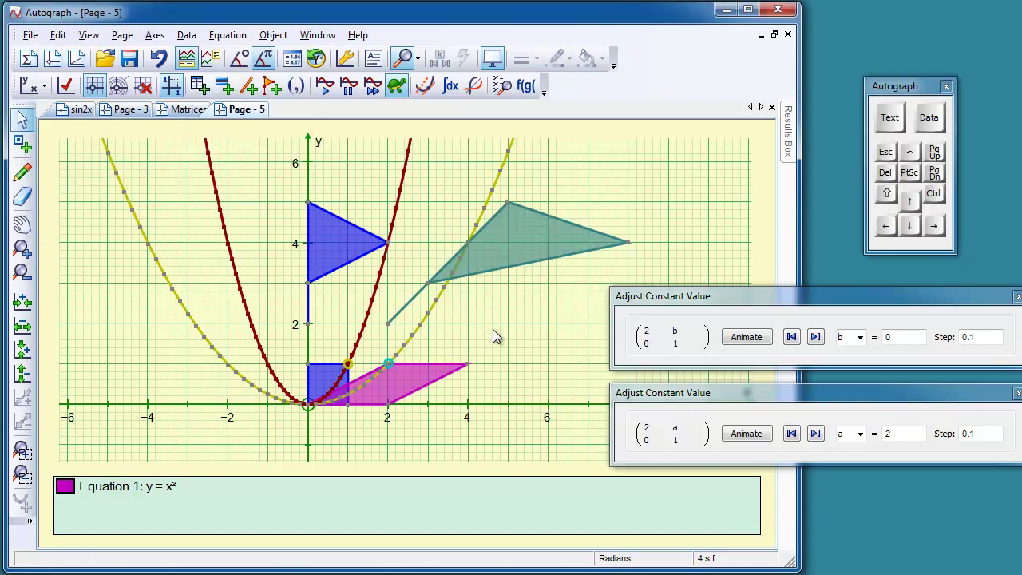
pyautogui.moveTo(333, 255)
pyautogui.mouseDown()
pyautogui.moveTo(342, 237)
pyautogui.moveTo(333, 247)
pyautogui.mouseUp()
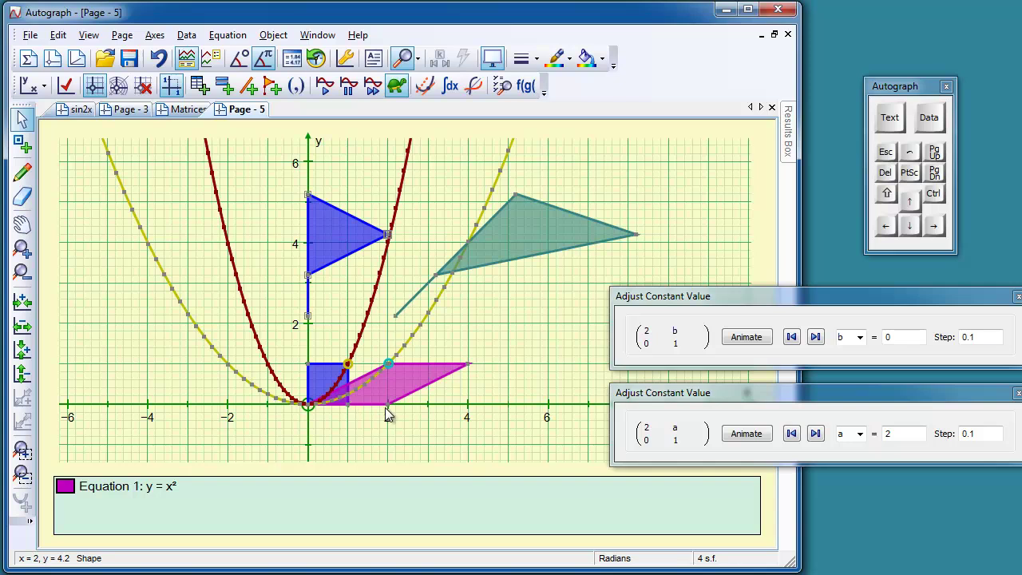
pyautogui.moveTo(323, 246)
pyautogui.mouseDown()
pyautogui.moveTo(360, 308)
pyautogui.moveTo(362, 333)
pyautogui.moveTo(354, 276)
pyautogui.moveTo(336, 244)
pyautogui.moveTo(325, 253)
pyautogui.mouseUp()
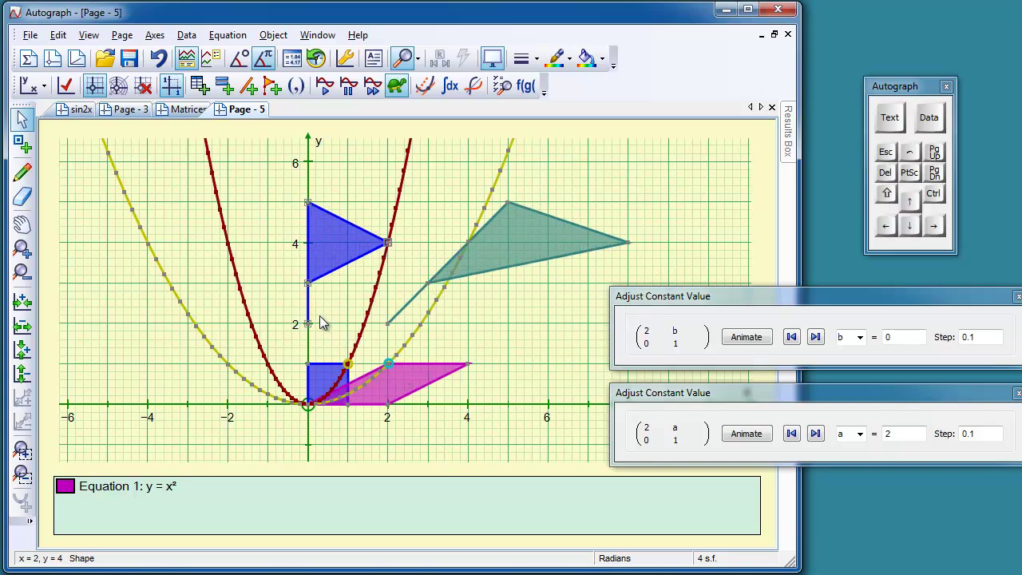
pyautogui.moveTo(308, 323); pyautogui.dragTo(315, 319)
pyautogui.click(325, 312)
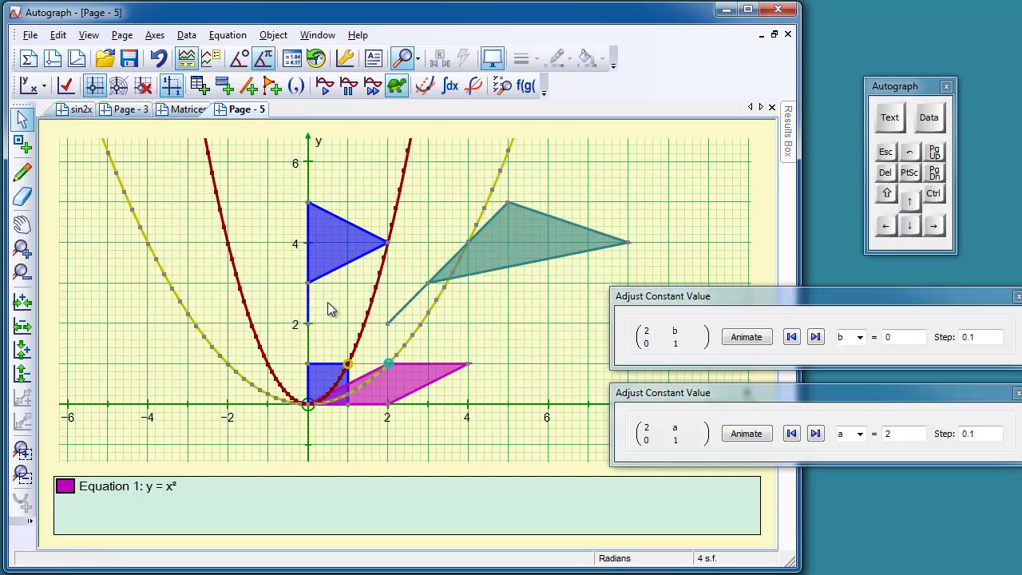